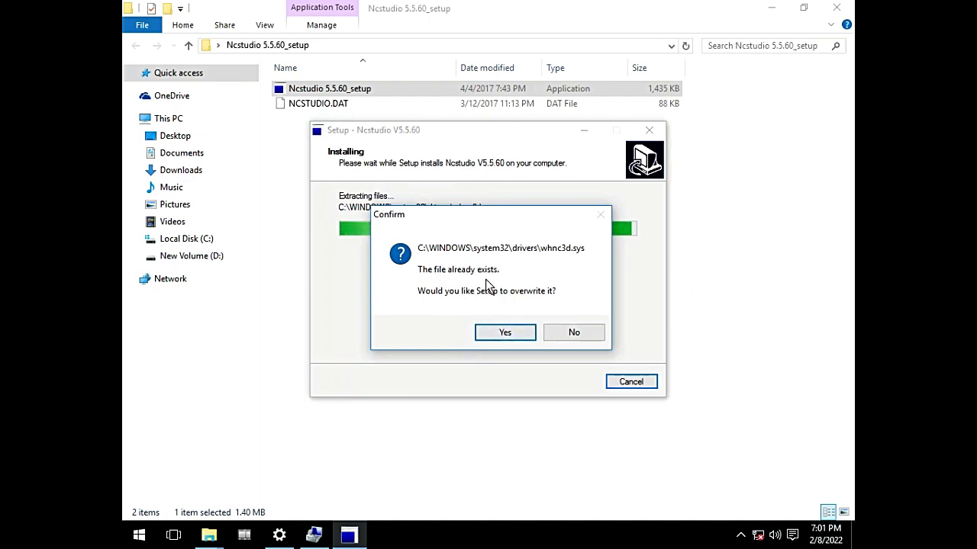
Step: Overwrite the existing driver file, finish the Ncstudio V5.5.60 setup and close the setup folder window
click(513, 340)
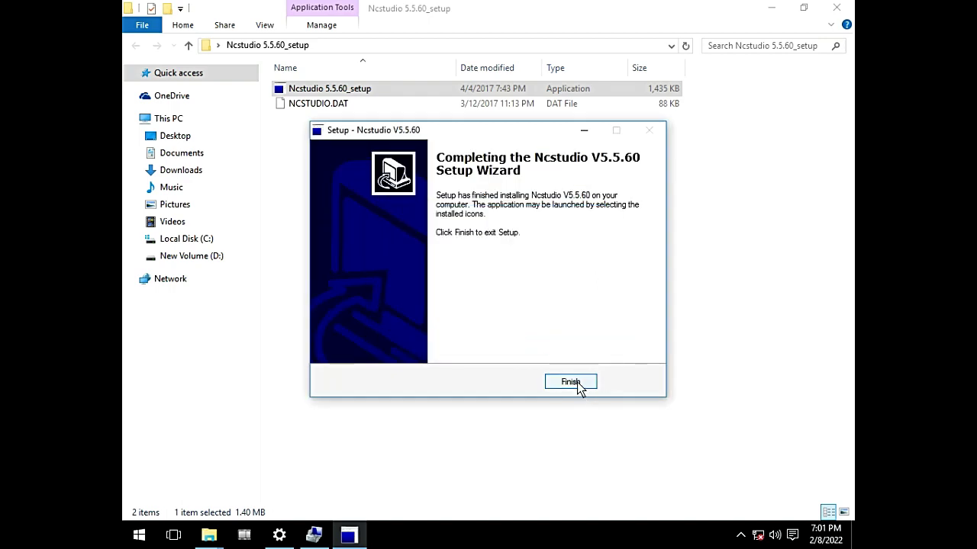
click(578, 384)
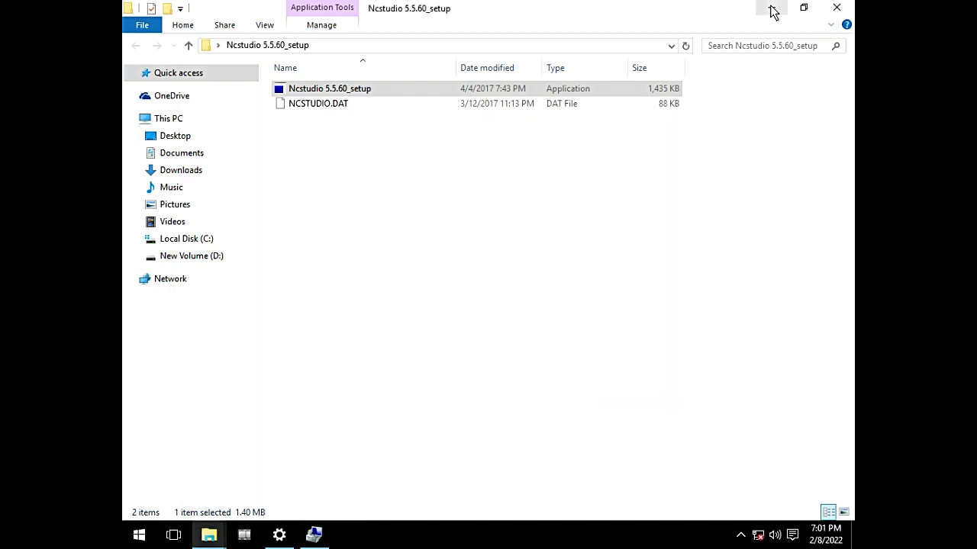
click(359, 90)
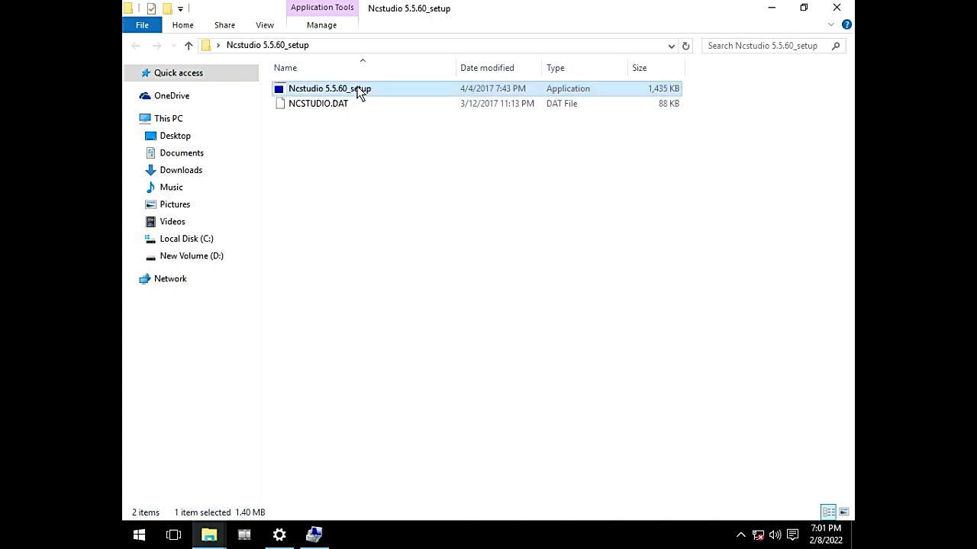
click(836, 8)
right_click(331, 165)
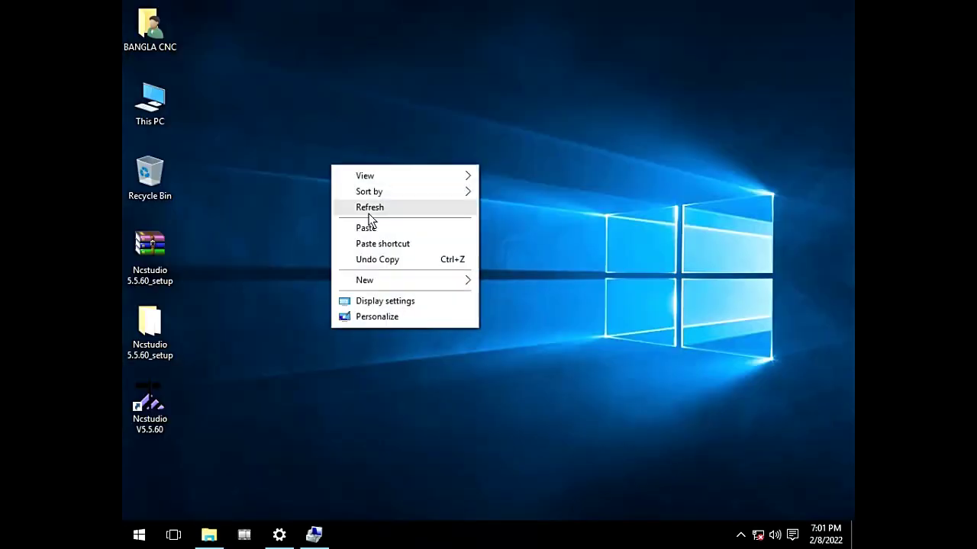
right_click(369, 214)
click(407, 256)
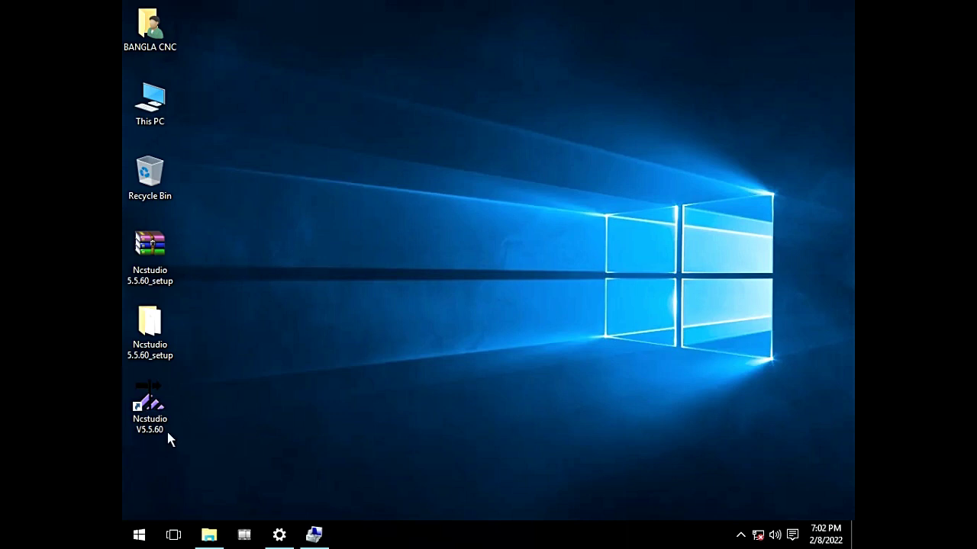
double_click(158, 407)
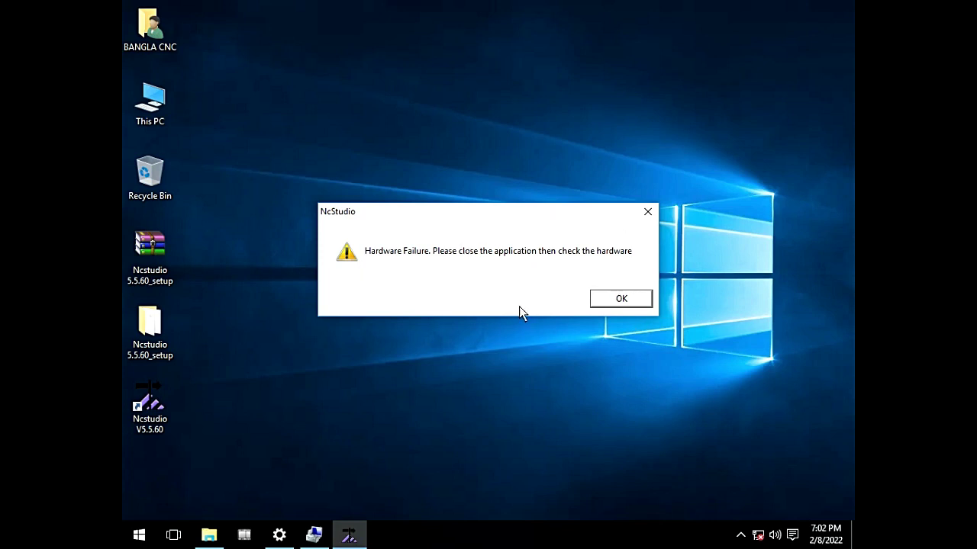
click(640, 298)
right_click(377, 215)
click(427, 254)
right_click(386, 219)
click(424, 260)
right_click(382, 210)
click(424, 258)
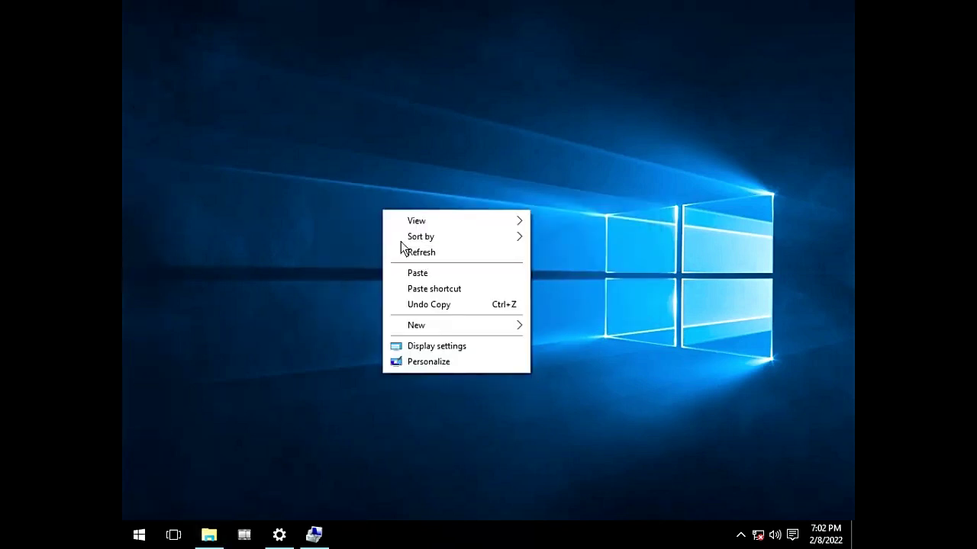
right_click(411, 234)
click(451, 279)
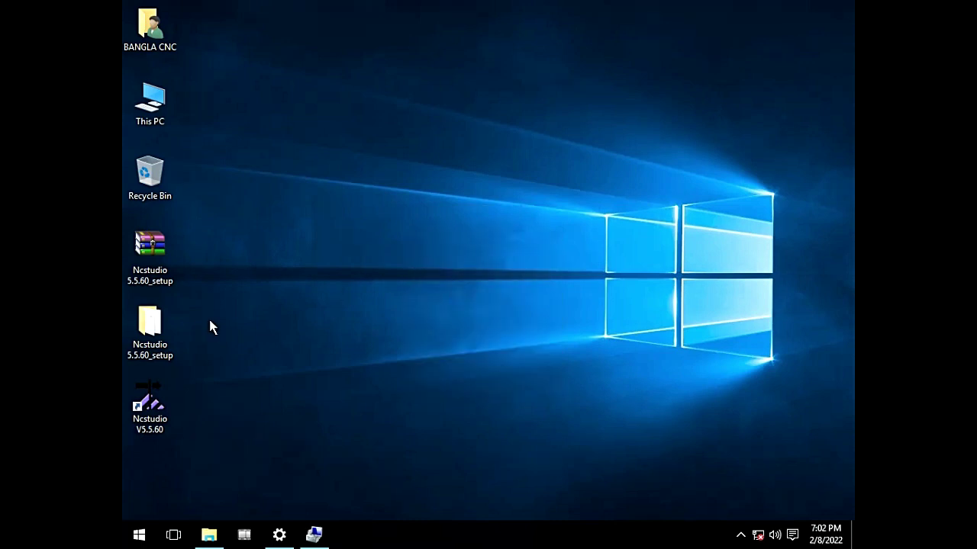
double_click(149, 410)
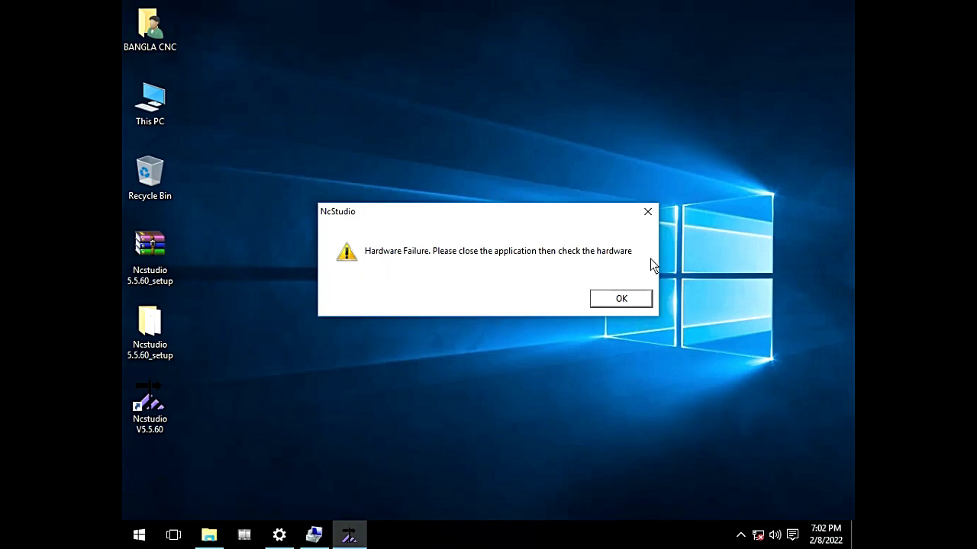
click(623, 300)
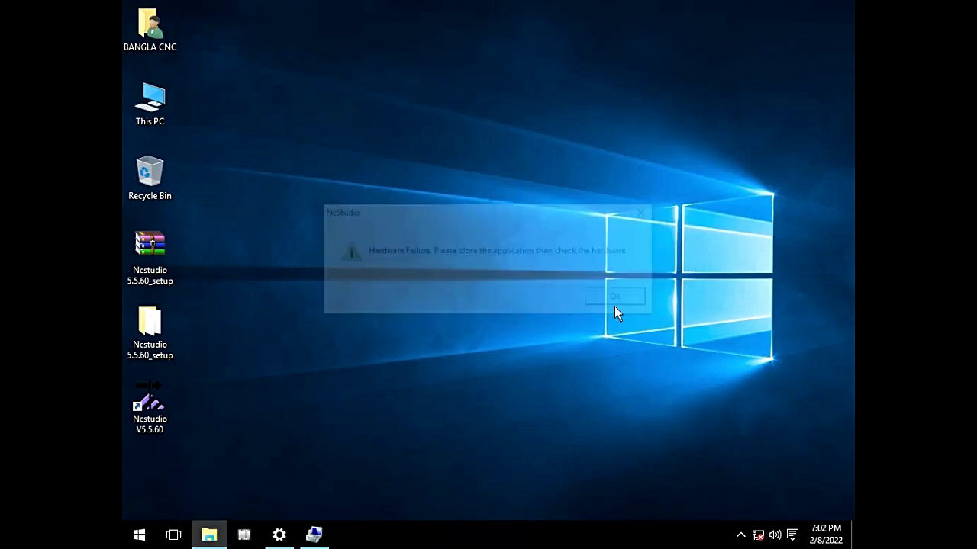
Step: Open Computer Management from This PC and show Device Manager listing the unrecognised encryption controller
right_click(147, 101)
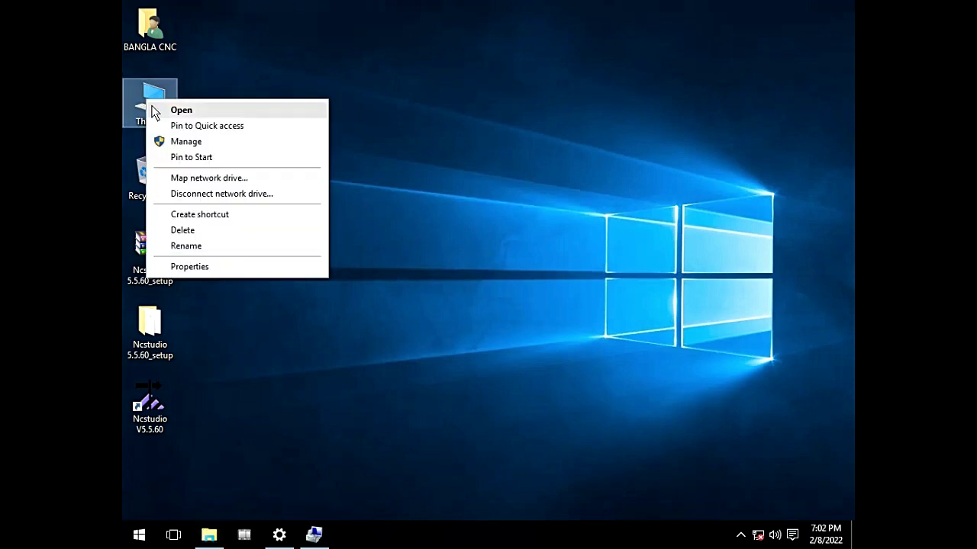
click(188, 142)
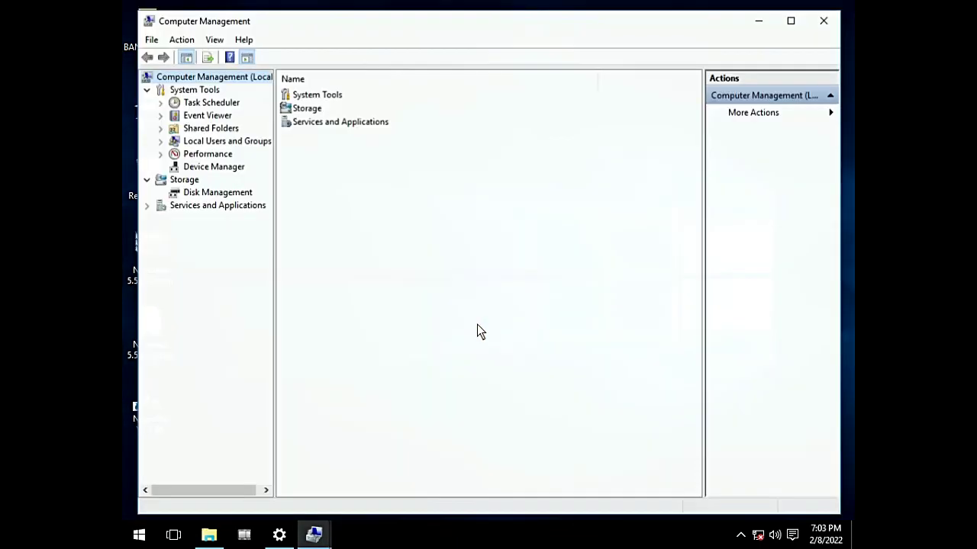
click(223, 168)
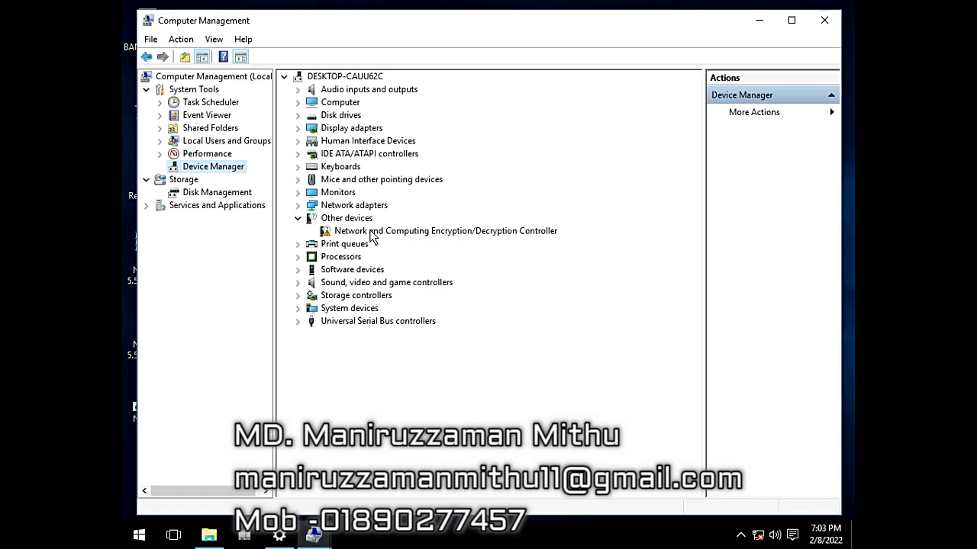
Step: Start a manual driver update for the Network and Computing Encryption/Decryption Controller, browsing this computer
click(372, 233)
right_click(373, 236)
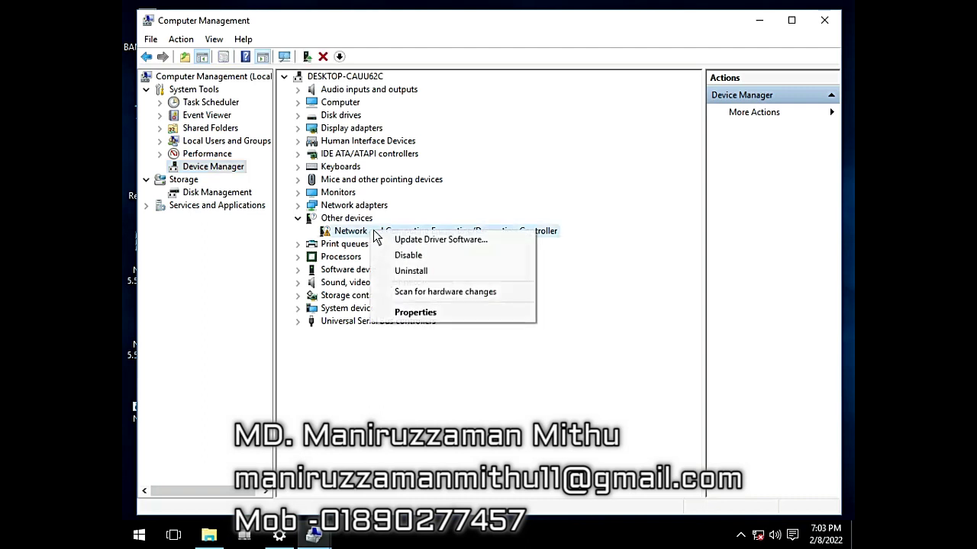
click(440, 241)
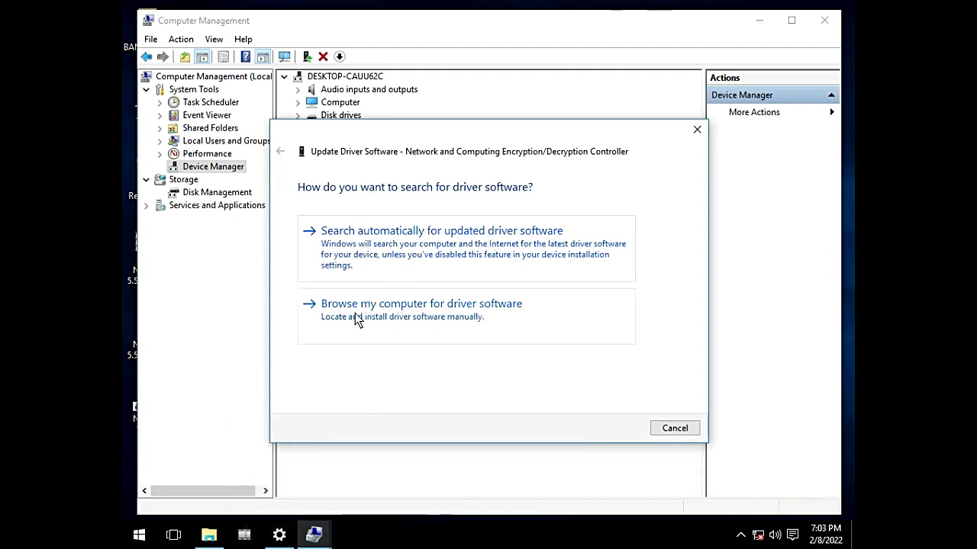
click(422, 317)
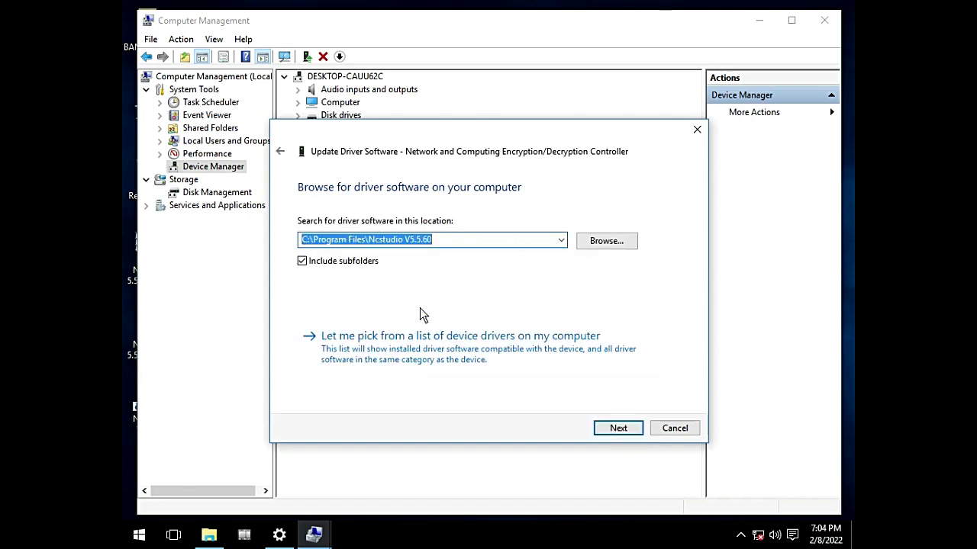
Step: Set the driver search folder to C:\Program Files\Ncstudio V5.5.60 and start the driver installation
click(616, 247)
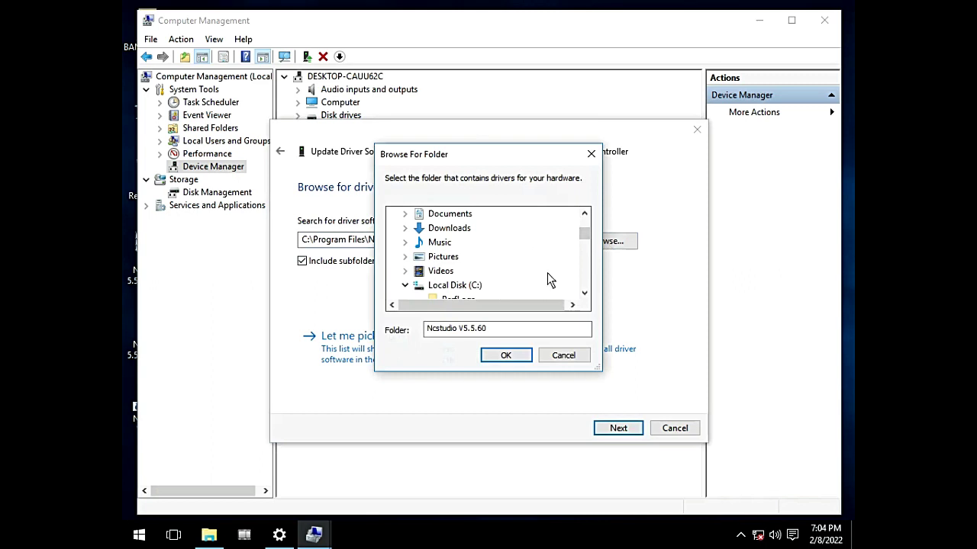
click(585, 293)
click(585, 293)
click(585, 293)
click(585, 293)
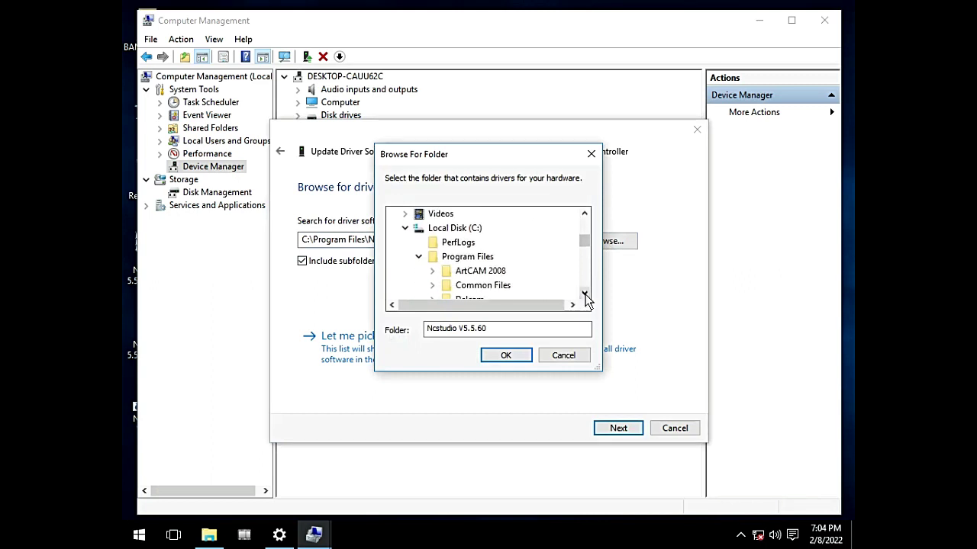
click(451, 229)
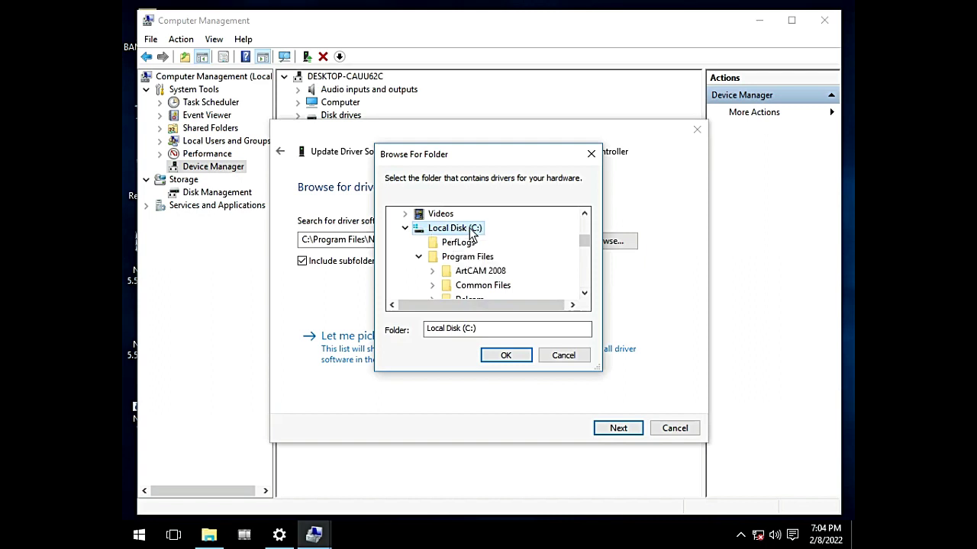
click(473, 259)
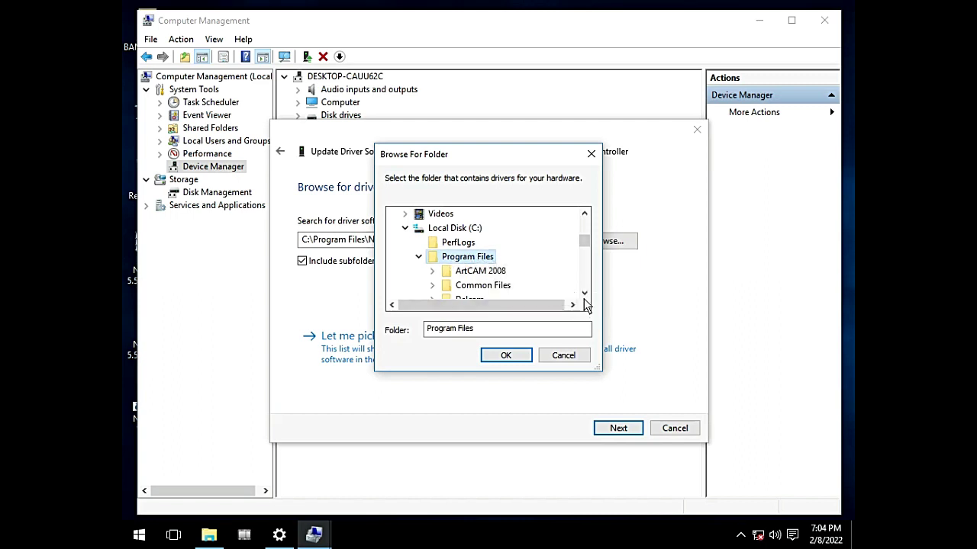
scroll(585, 294, down, 8)
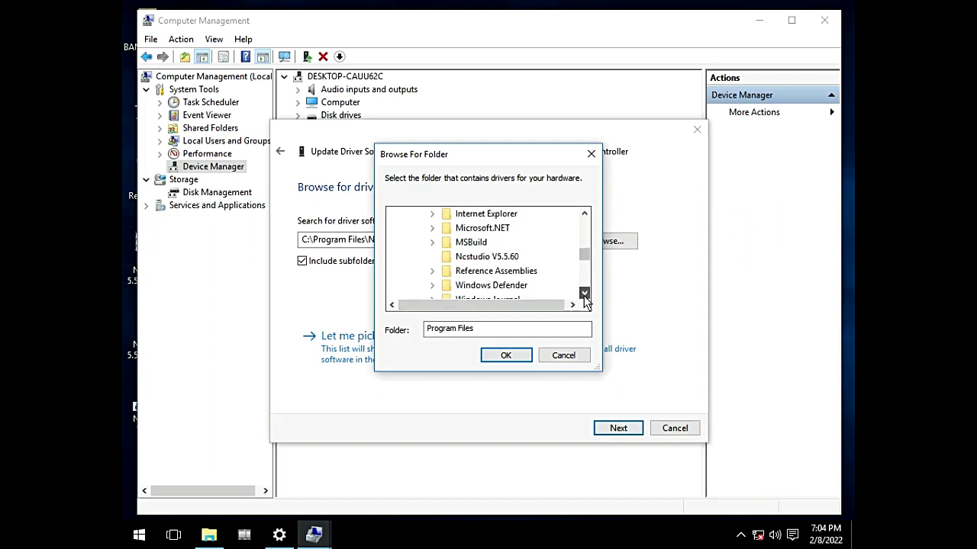
click(494, 258)
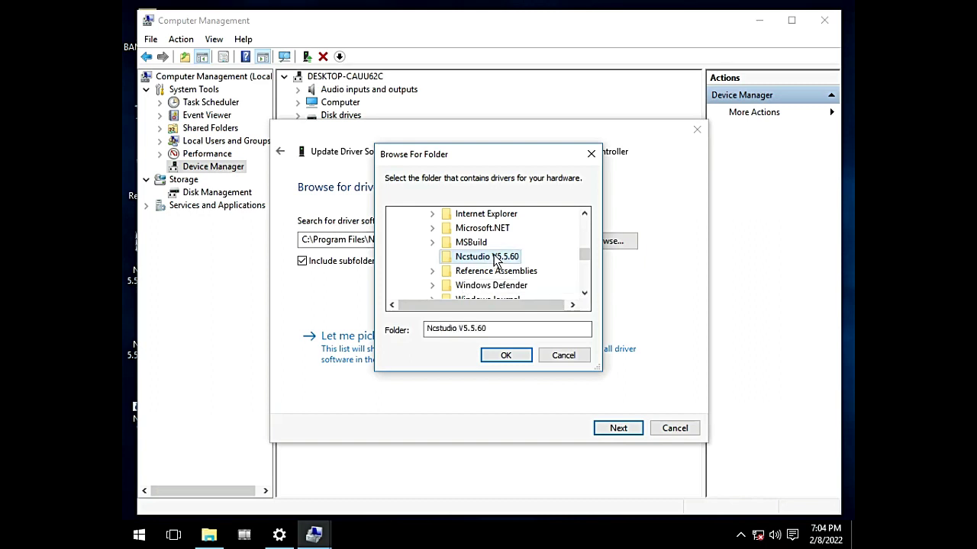
click(507, 356)
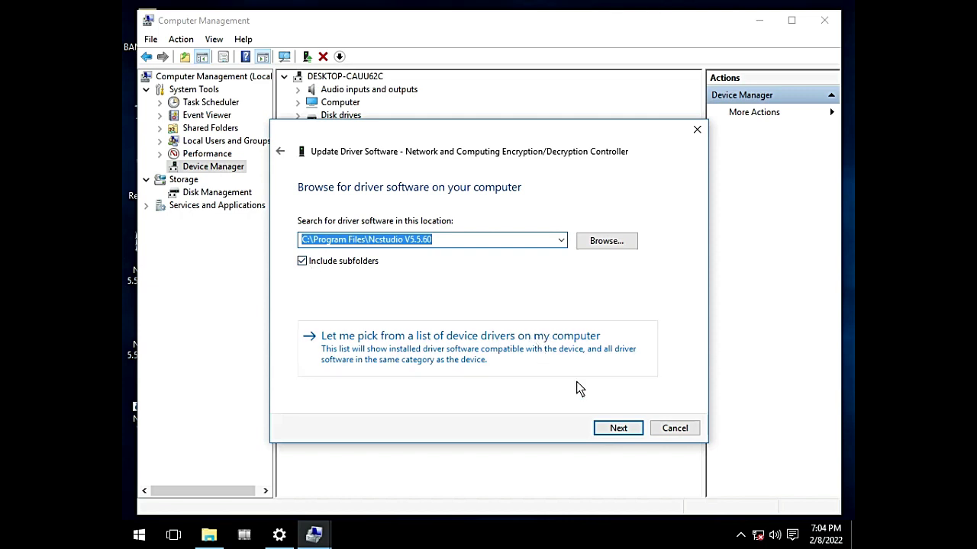
click(619, 429)
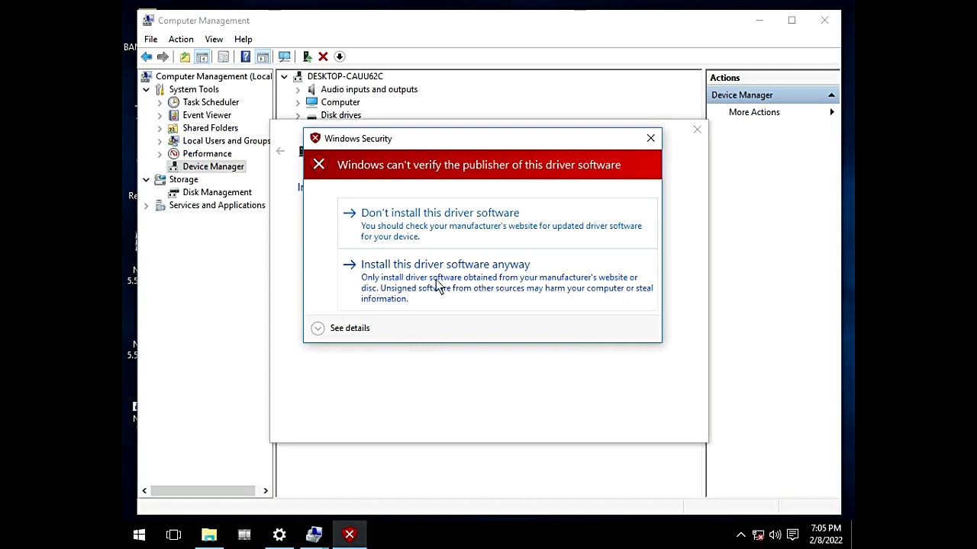
Step: Install the unverified Weihong CNC Adaptor PCIMC-3D driver anyway, then collapse the CNC Adaptor category
click(437, 286)
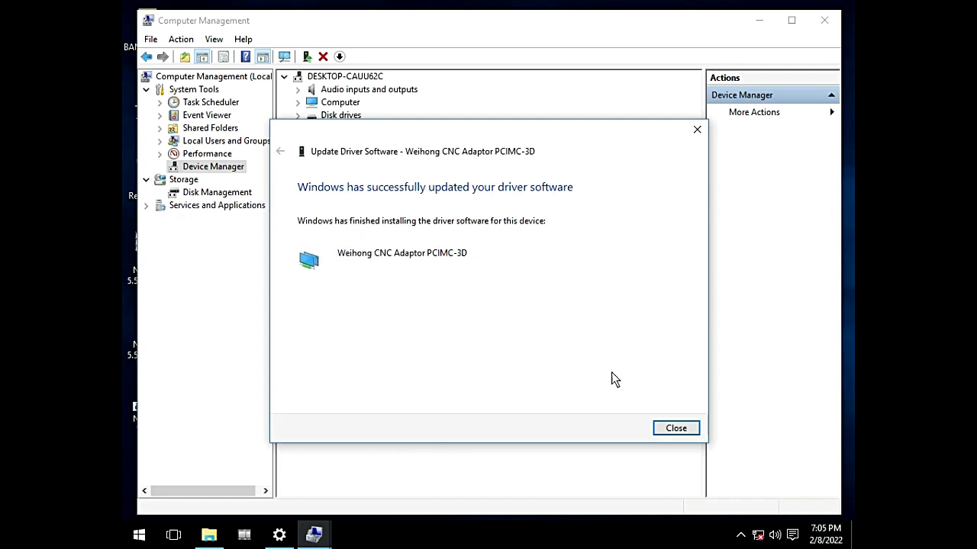
click(676, 428)
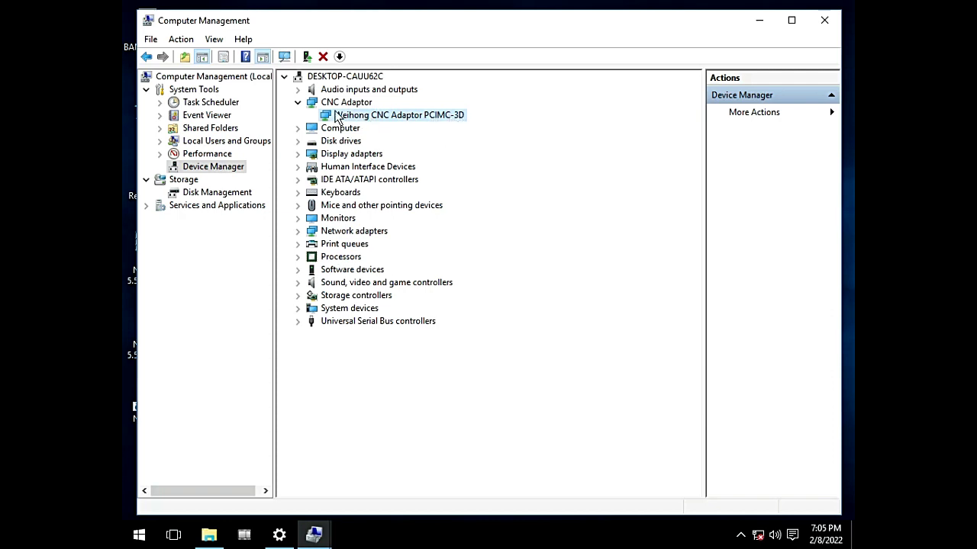
click(298, 104)
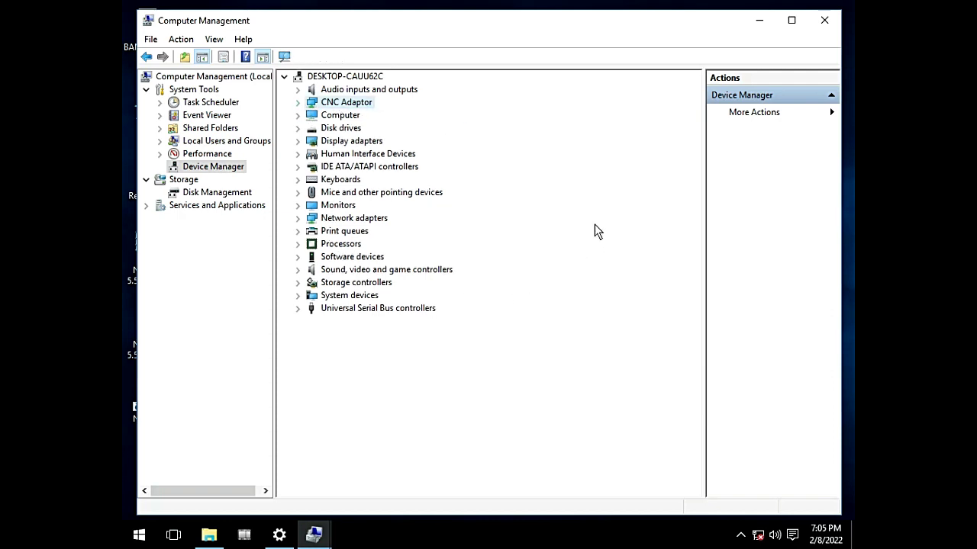
Step: Close Computer Management and refresh the desktop twice
click(824, 21)
right_click(361, 152)
right_click(371, 163)
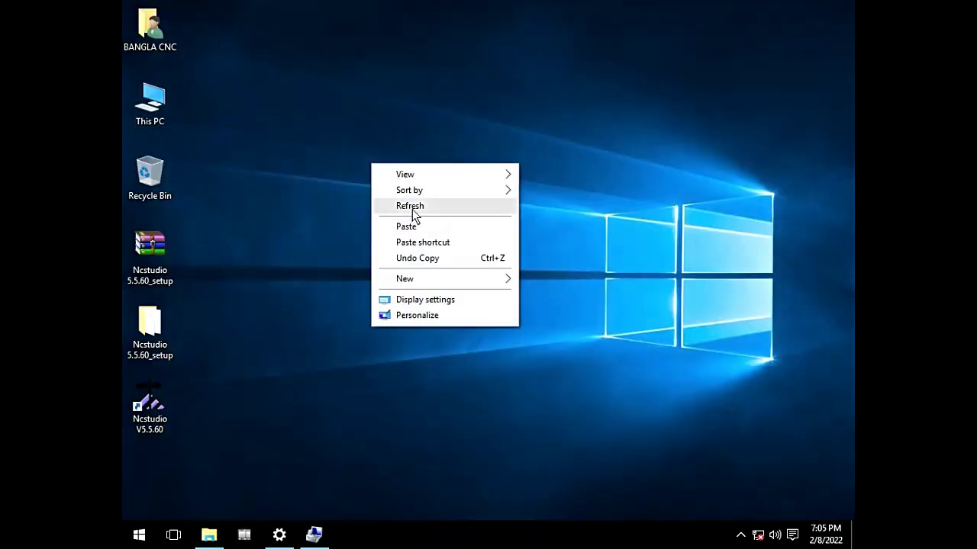
click(414, 207)
right_click(368, 177)
click(409, 221)
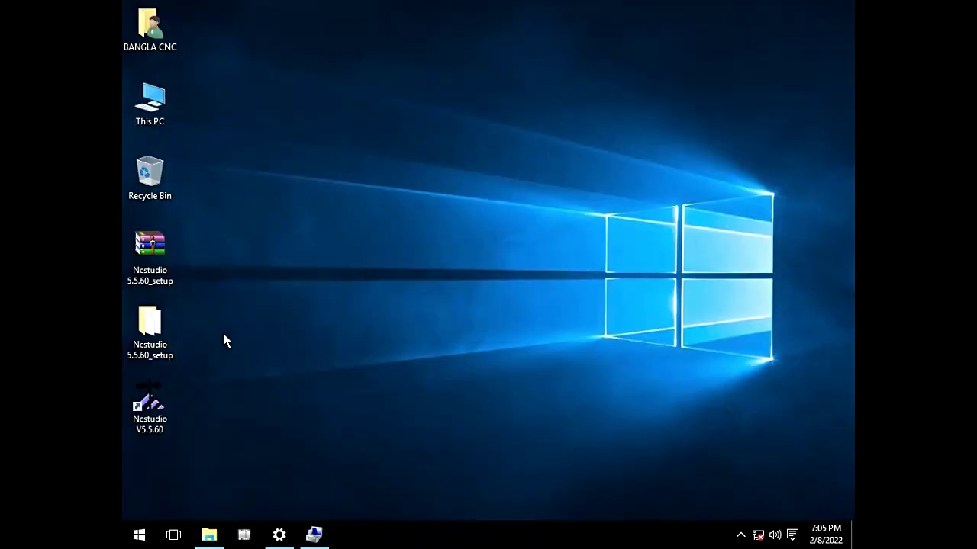
Step: Launch Ncstudio V5.5.60 from its desktop shortcut to confirm it starts, then close it
right_click(151, 408)
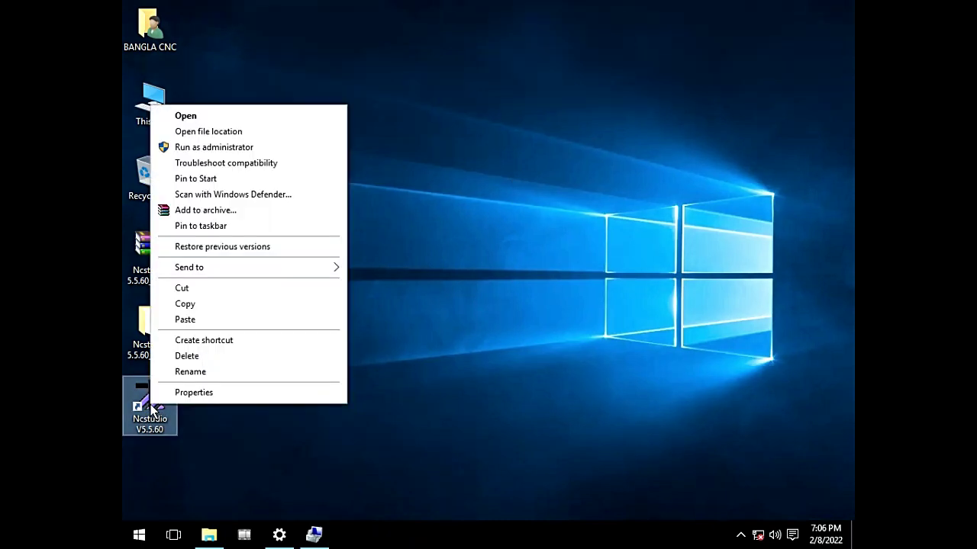
click(157, 421)
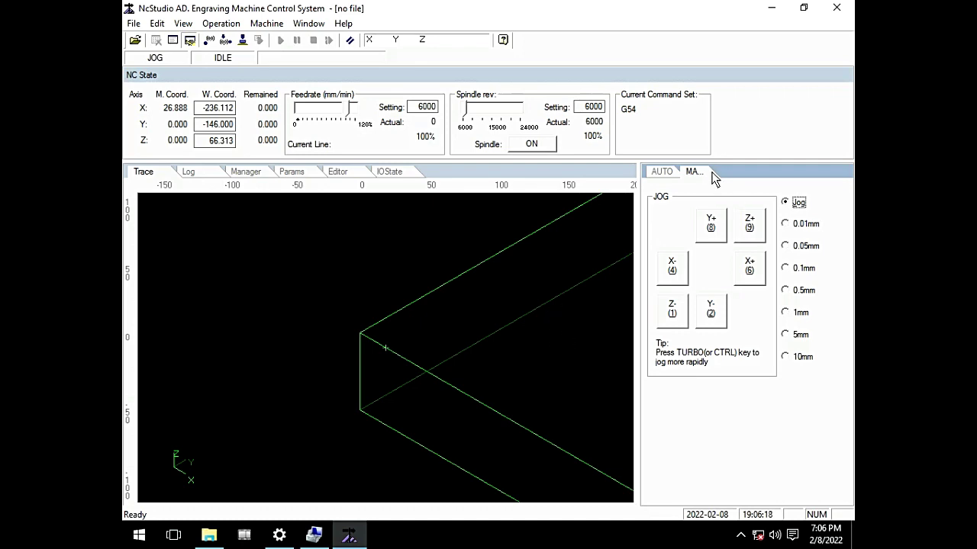
click(836, 8)
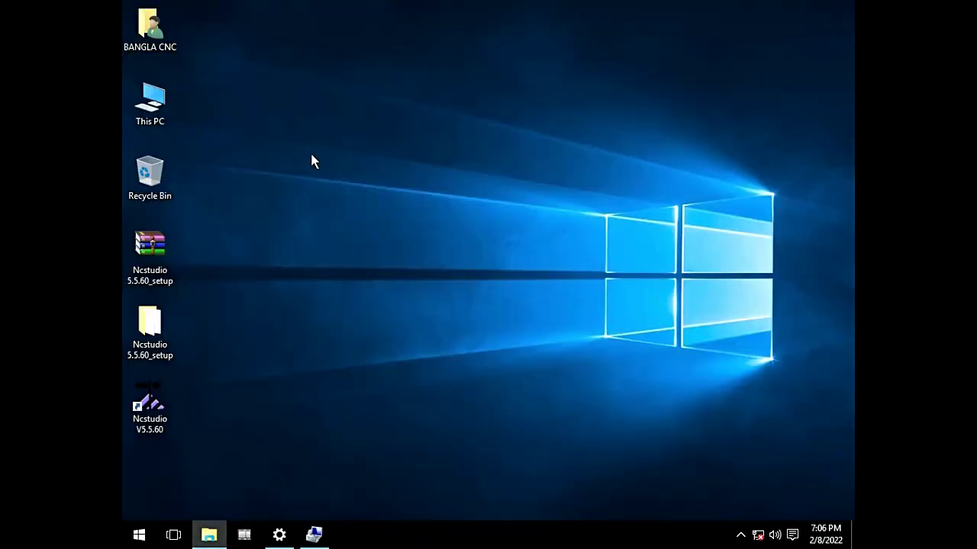
right_click(312, 155)
click(345, 197)
right_click(343, 195)
click(371, 242)
right_click(299, 165)
click(347, 210)
right_click(149, 102)
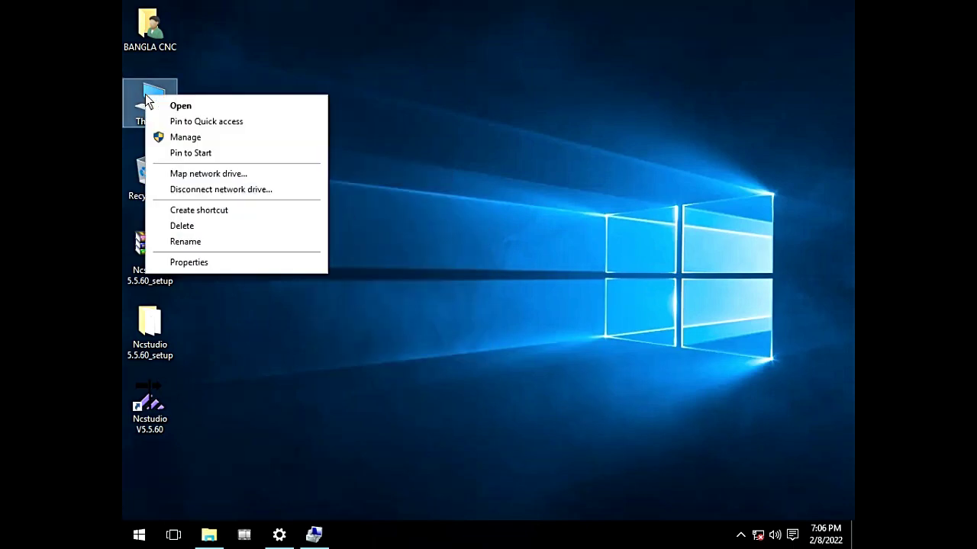
click(199, 263)
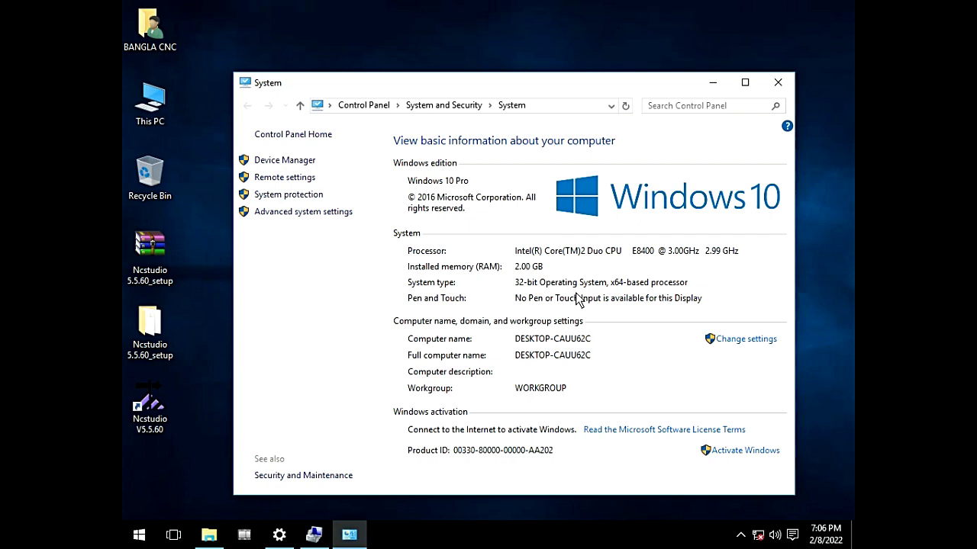
click(777, 82)
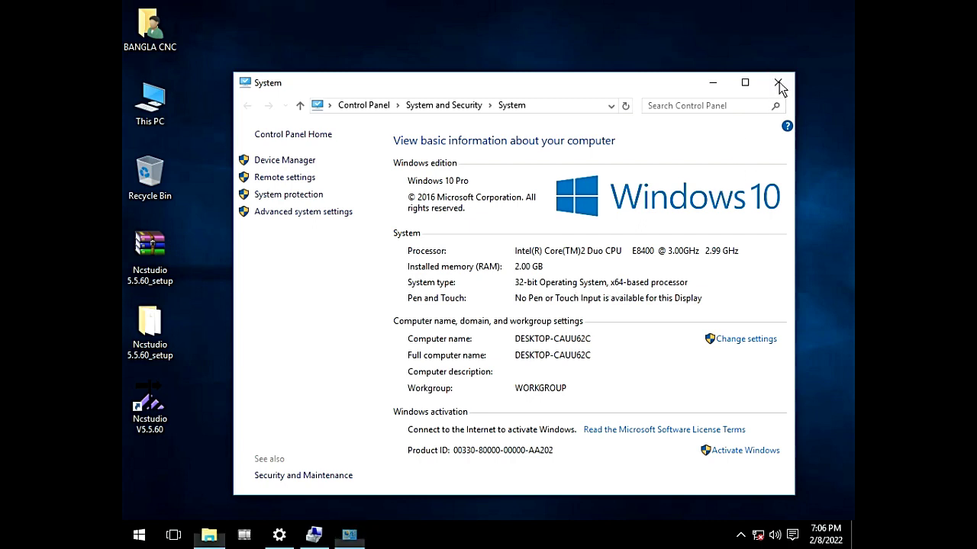
right_click(153, 97)
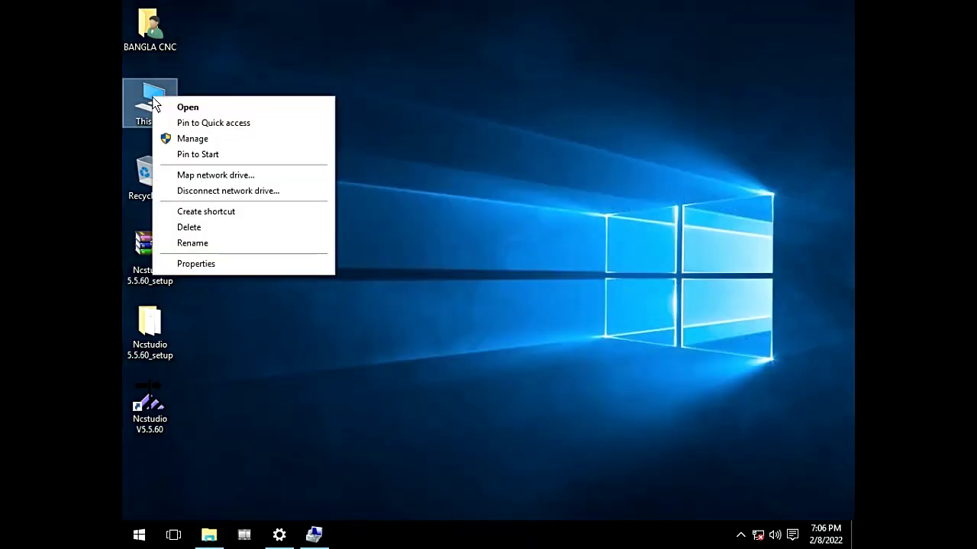
click(206, 264)
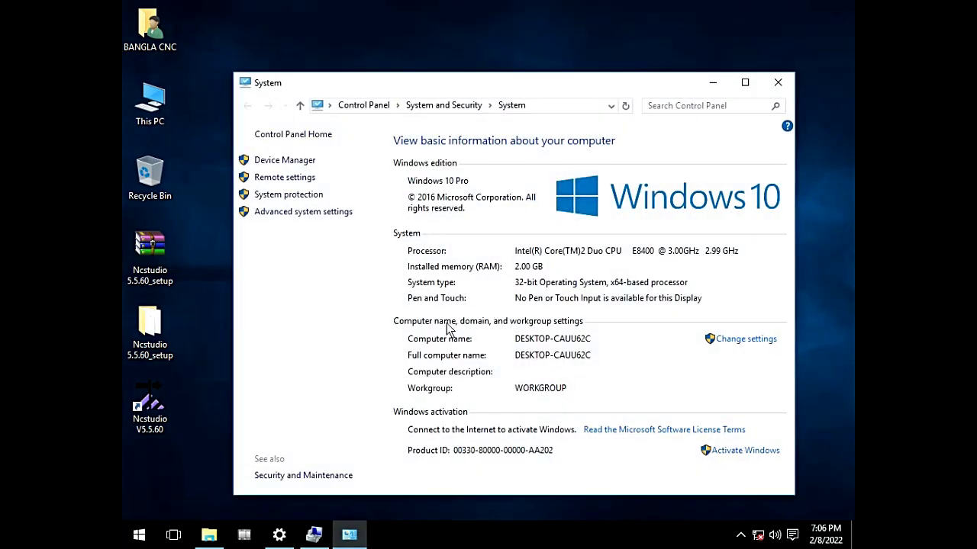
click(290, 161)
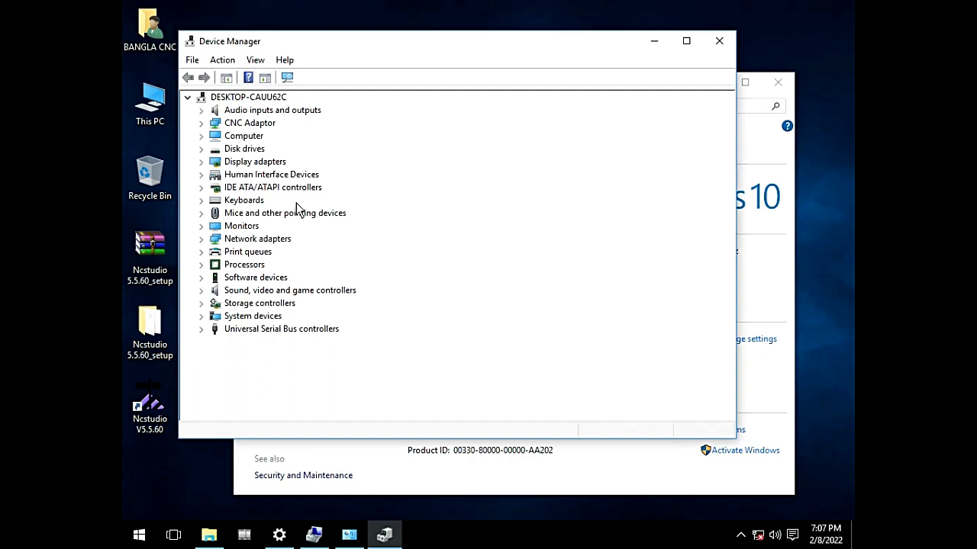
click(249, 125)
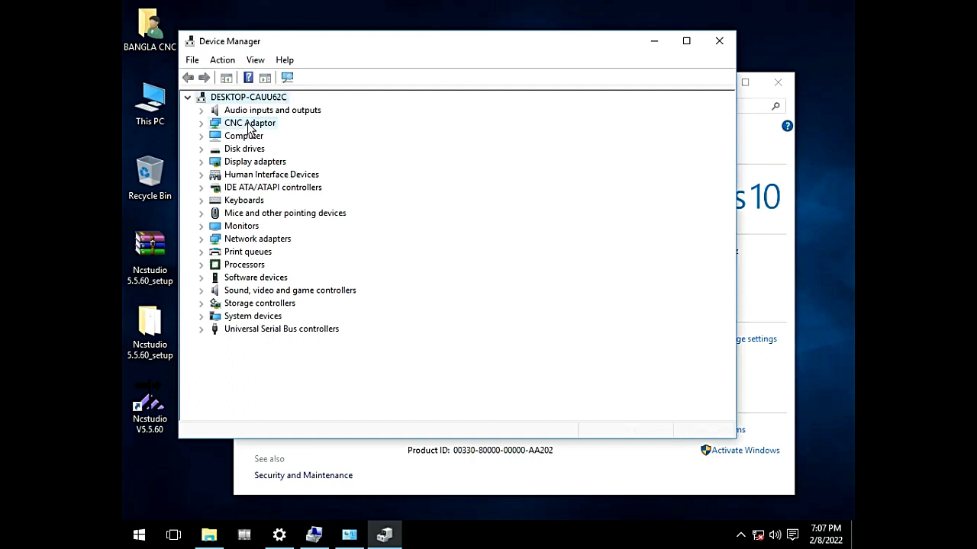
double_click(248, 125)
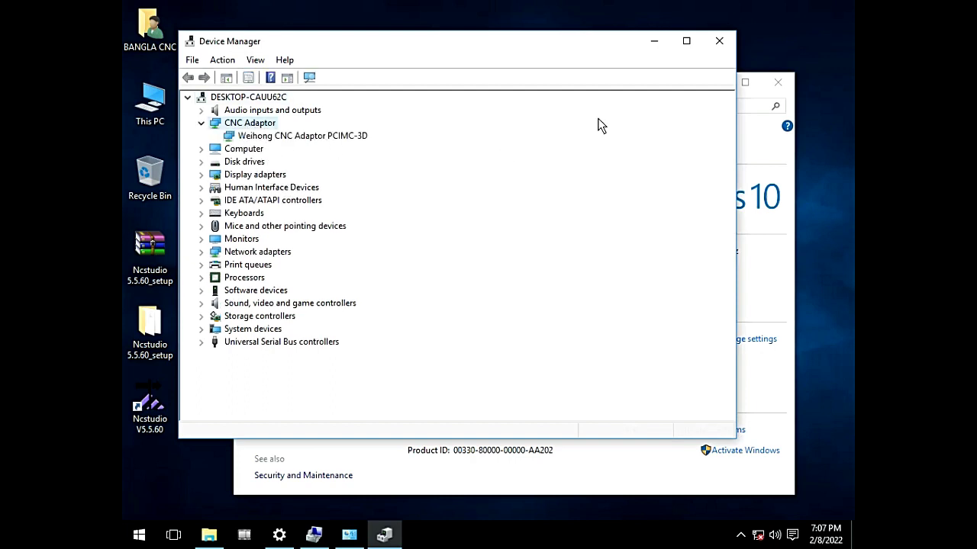
click(718, 41)
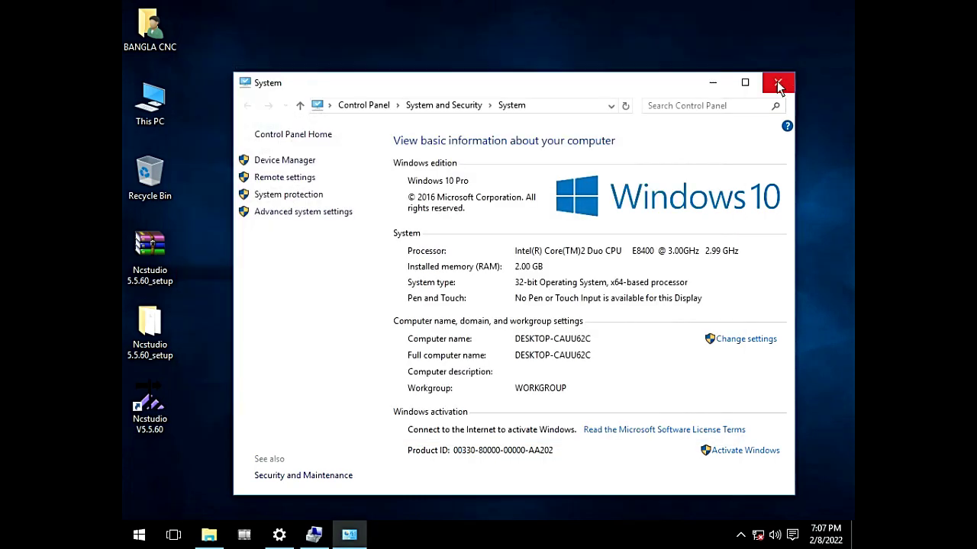
click(778, 84)
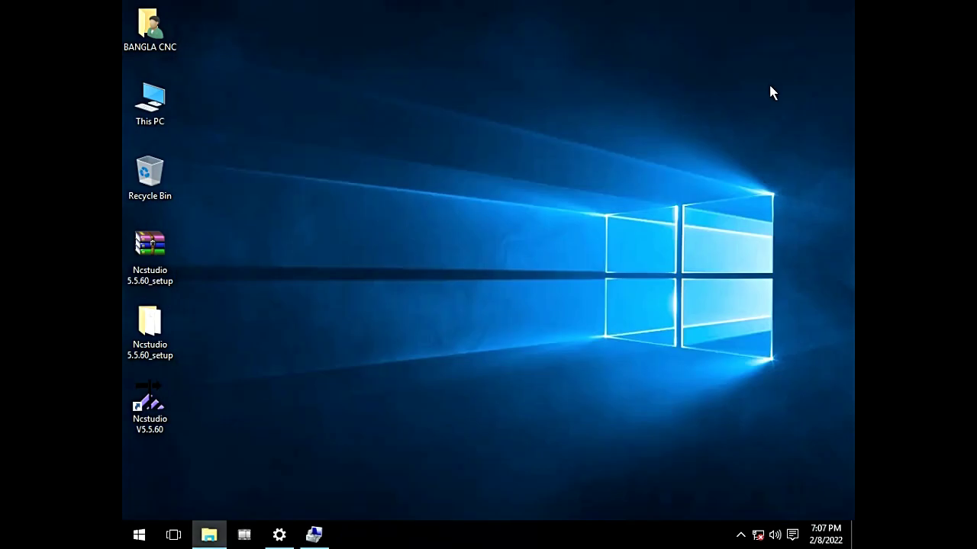
Step: Refresh the desktop twice and start Ncstudio V5.5.60 from its shortcut
right_click(349, 176)
click(393, 219)
right_click(388, 215)
click(437, 260)
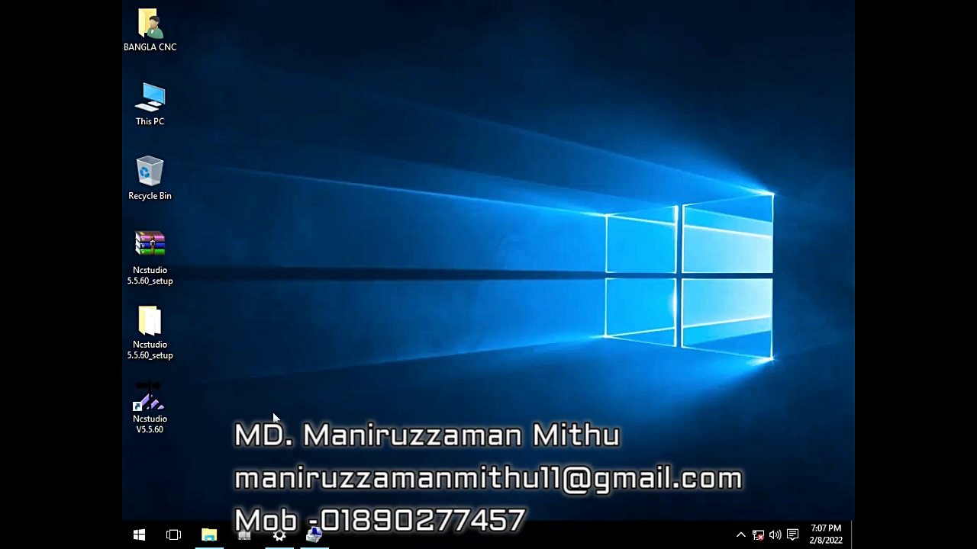
click(146, 407)
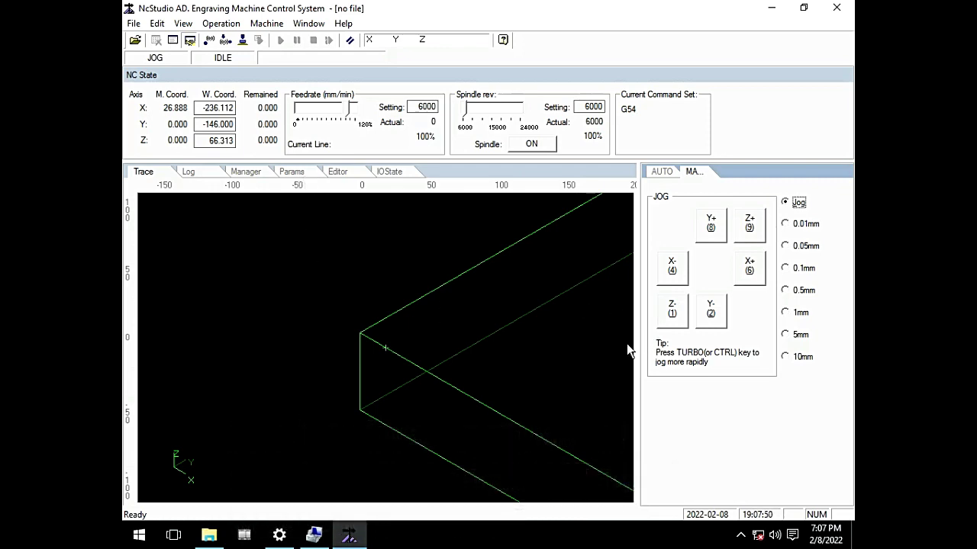
click(738, 280)
click(679, 276)
click(725, 238)
click(721, 320)
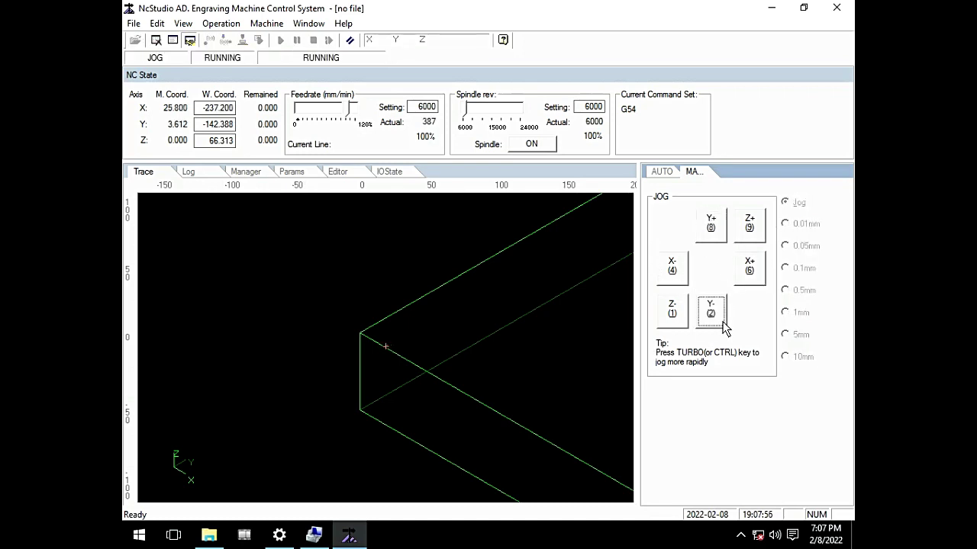
click(713, 316)
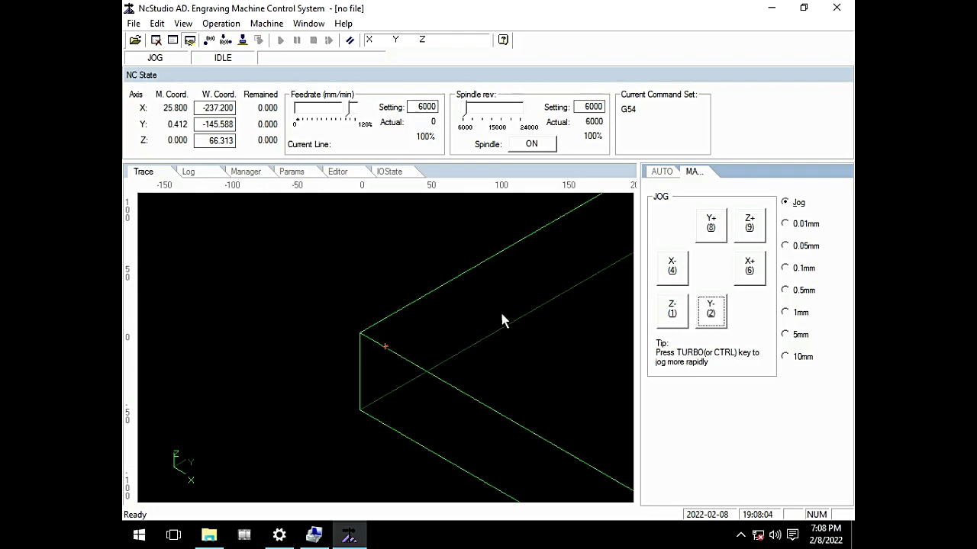
click(286, 173)
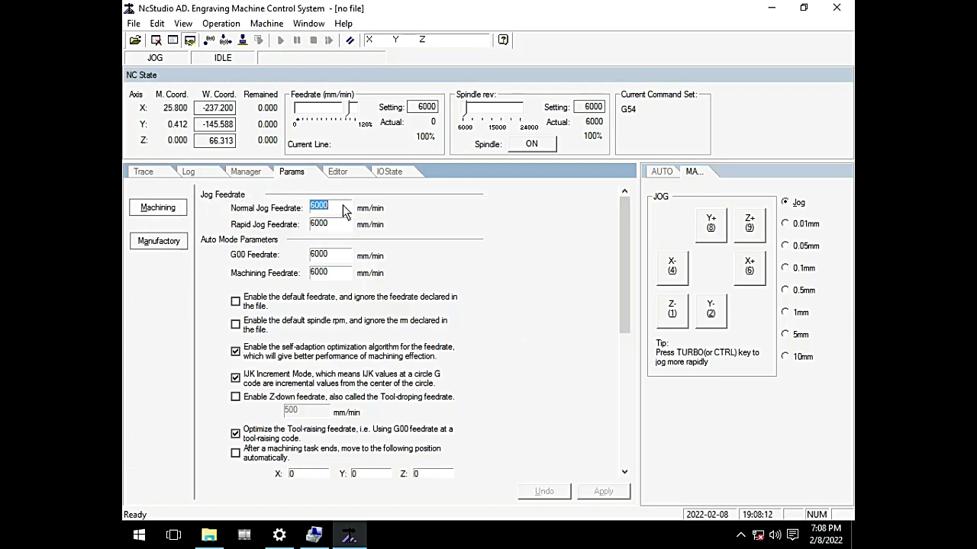
key(Tab)
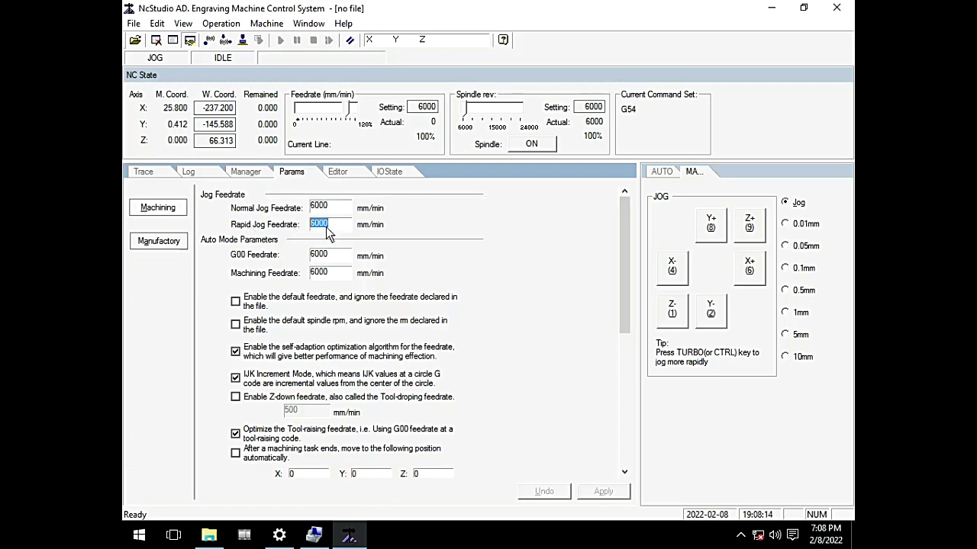
key(Tab)
key(Tab)
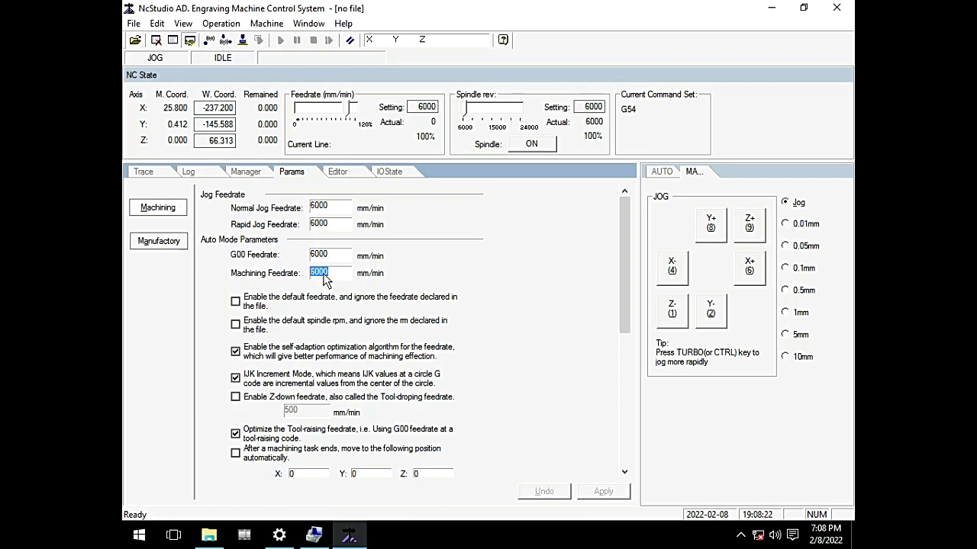
click(326, 208)
click(331, 226)
click(327, 259)
click(320, 275)
click(326, 210)
key(Tab)
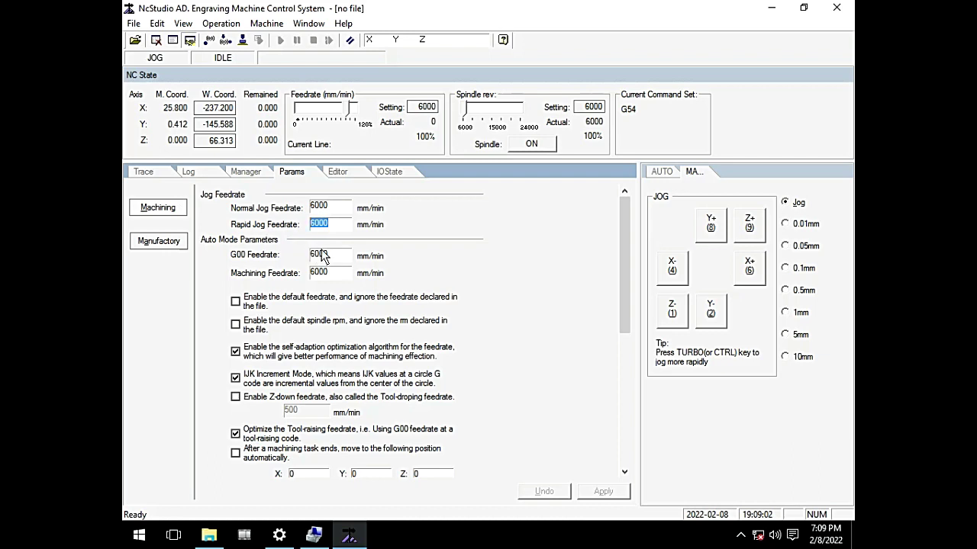
key(Tab)
key(Tab)
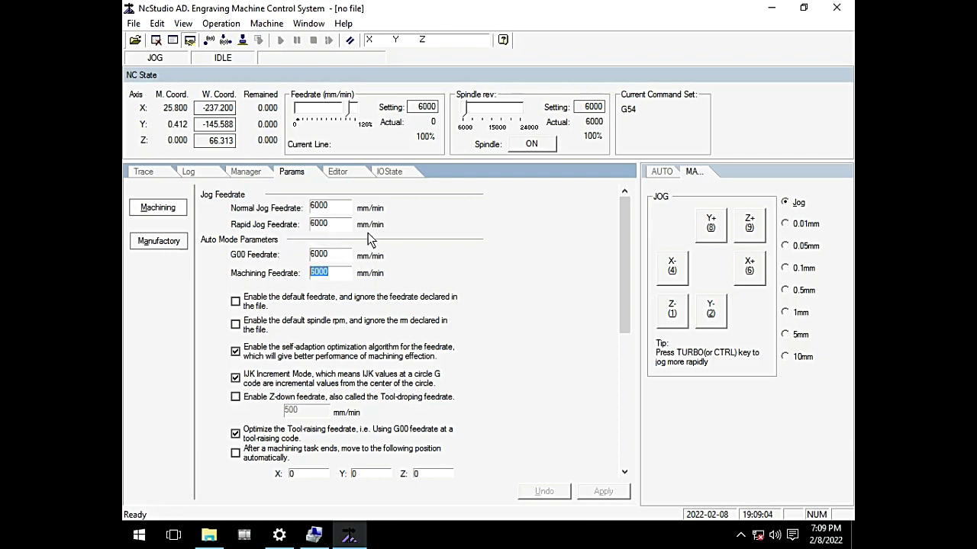
Step: Set the Normal Jog, Rapid Jog, G00 and Machining feedrates to 8500 mm/min
click(335, 216)
drag(341, 211, 267, 206)
text(8500)
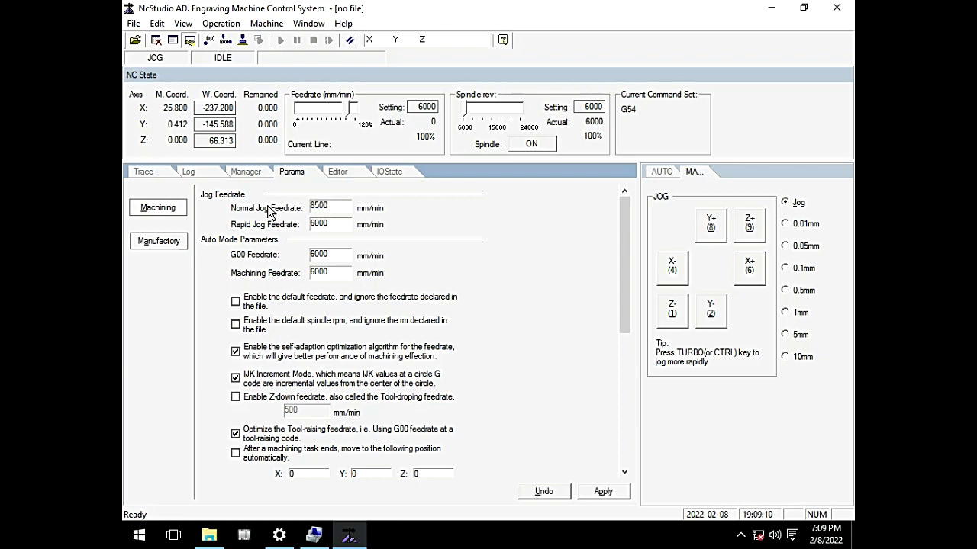
drag(340, 222, 200, 219)
text(8500)
key(Tab)
text(8500)
drag(345, 274, 131, 246)
text(8500)
drag(625, 315, 622, 343)
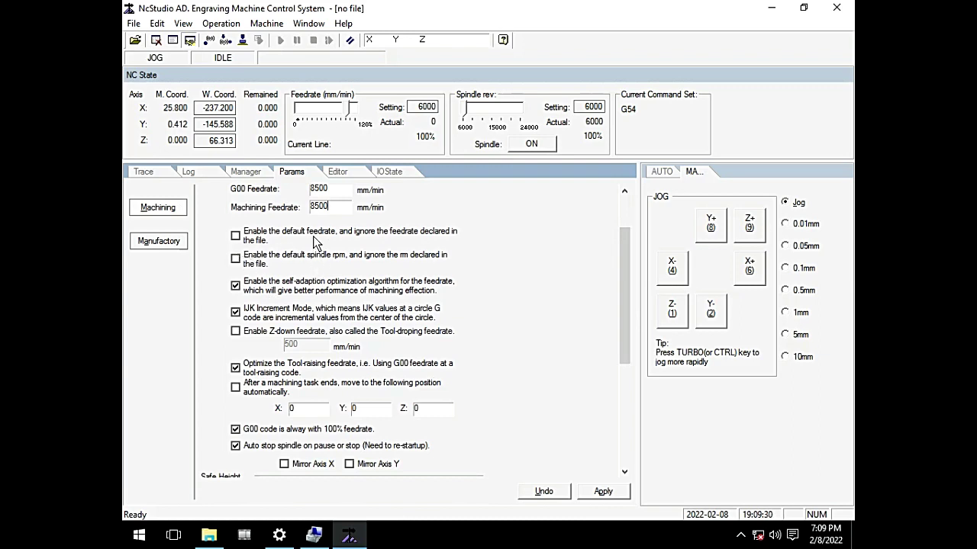
Step: Enable the 'default feedrate' and 'default spindle rpm' options on the Params page
click(237, 236)
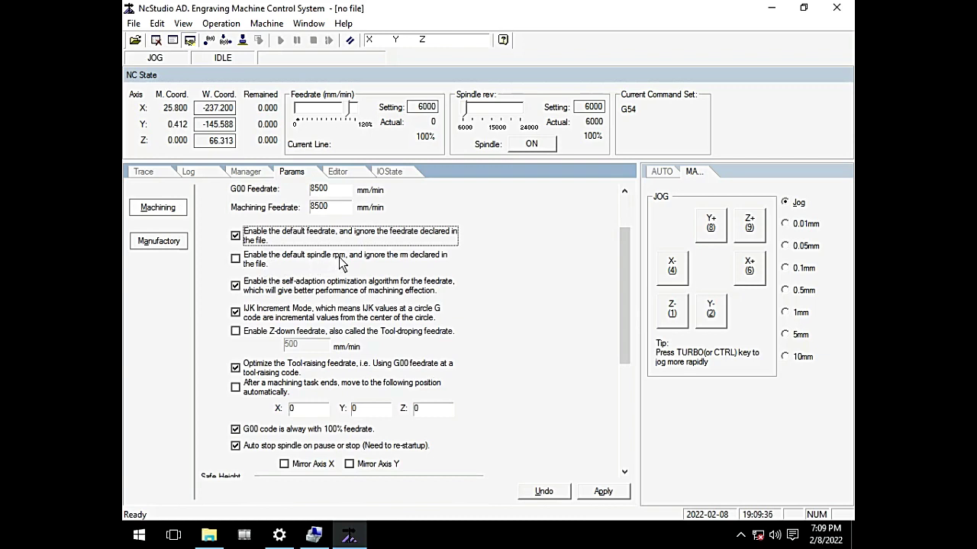
click(237, 261)
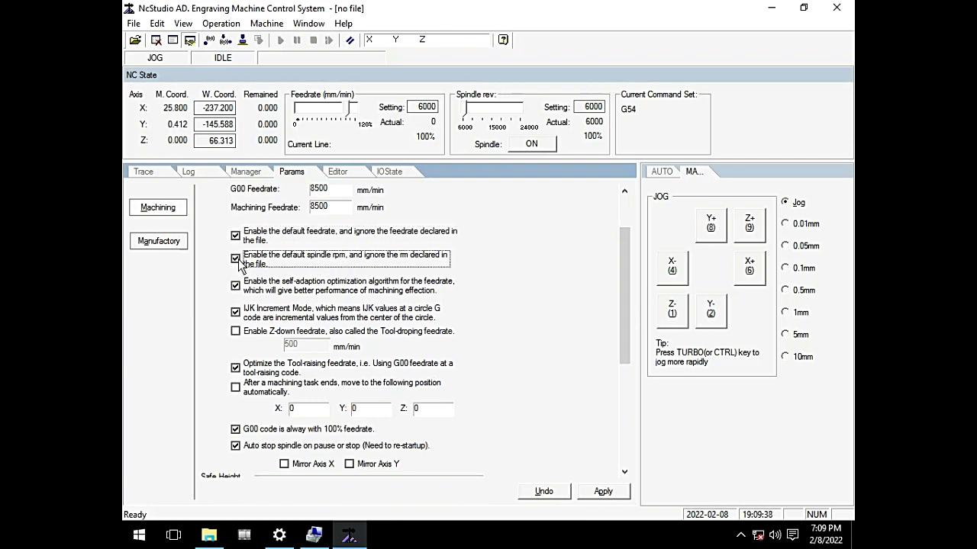
drag(628, 309, 622, 295)
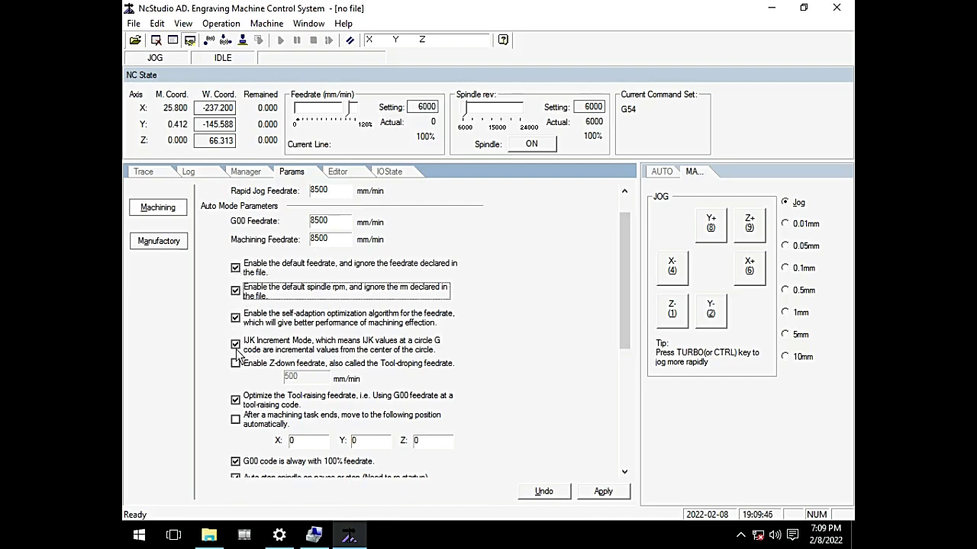
drag(618, 325, 592, 449)
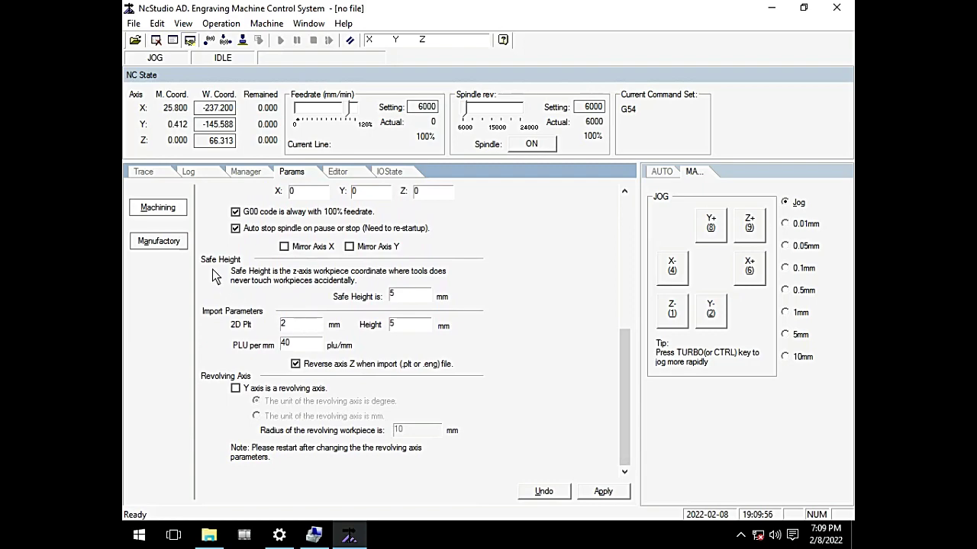
Step: Set Safe Height to 30 mm and apply the parameters
drag(625, 407, 623, 314)
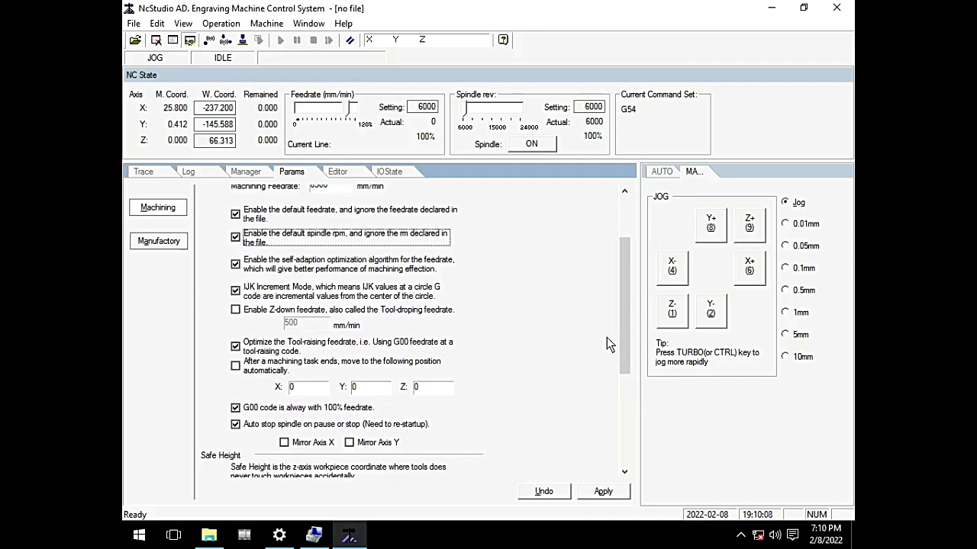
drag(621, 357, 619, 462)
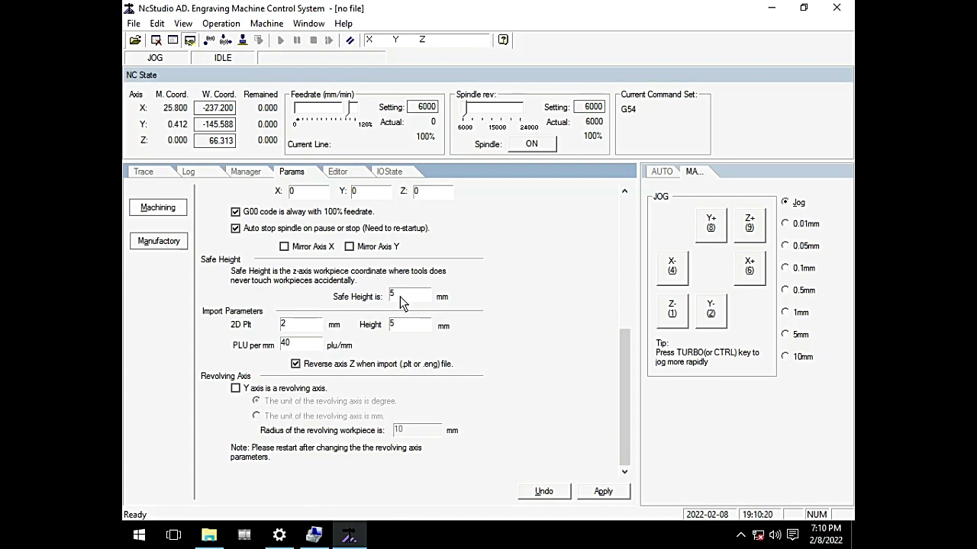
double_click(399, 295)
text(30)
click(601, 491)
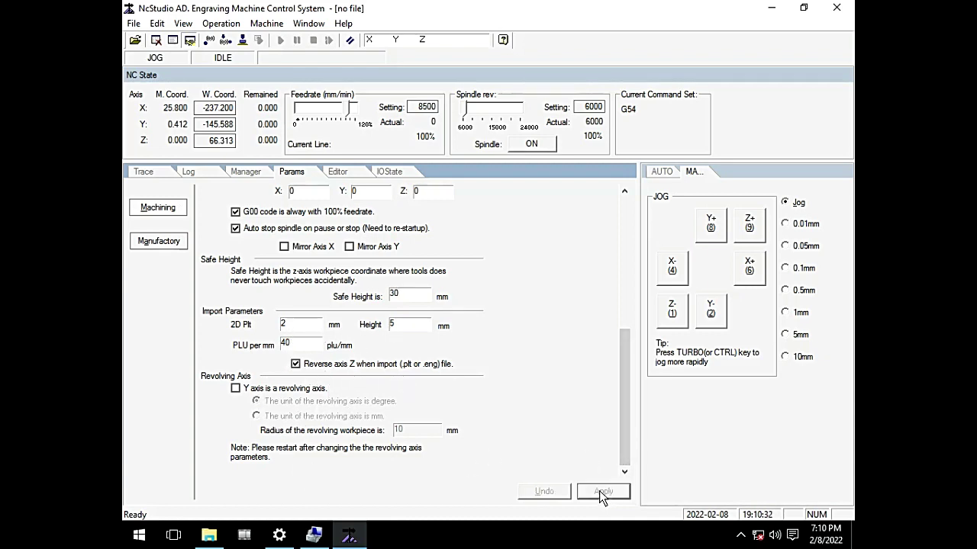
drag(625, 444, 613, 293)
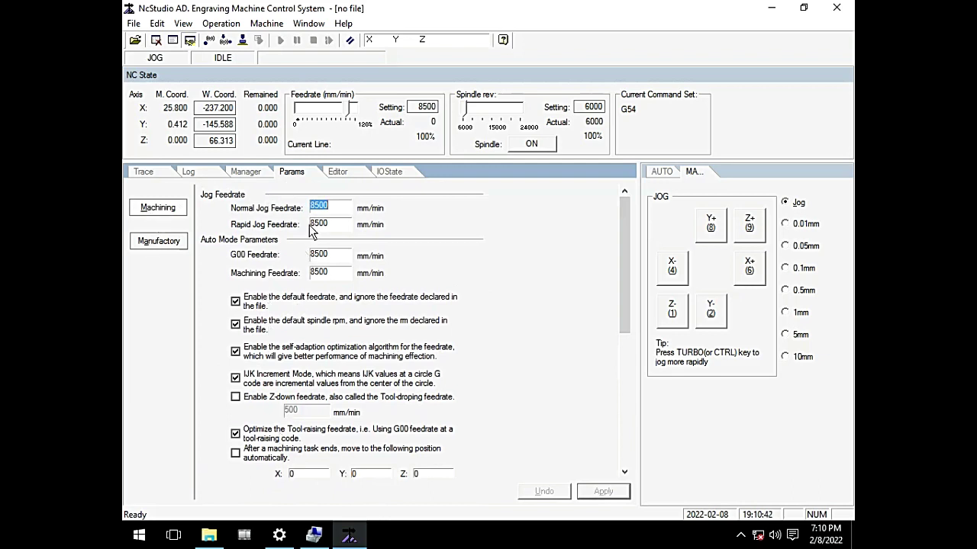
Step: Unlock the Manufactory parameters page by entering the manufacturer password
drag(625, 314, 636, 296)
click(159, 242)
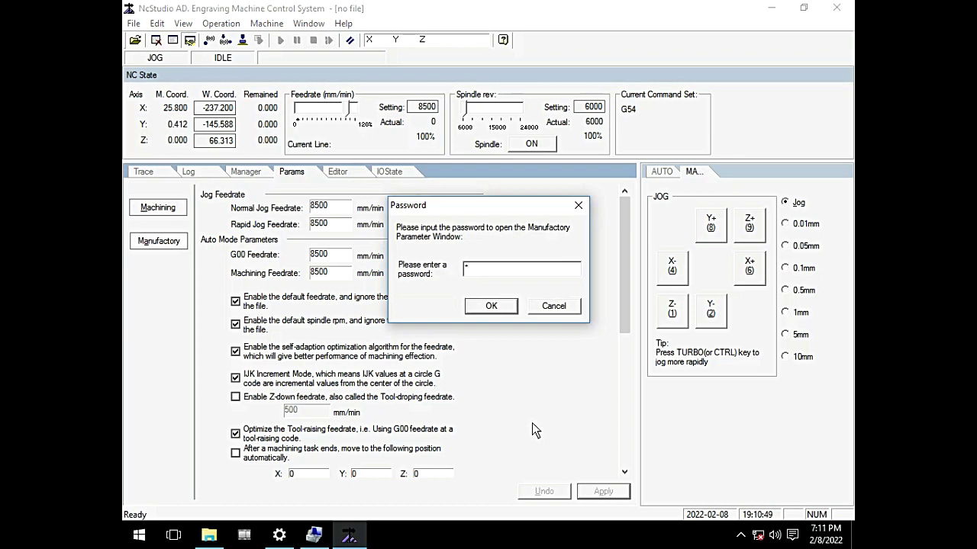
text(dio)
click(490, 306)
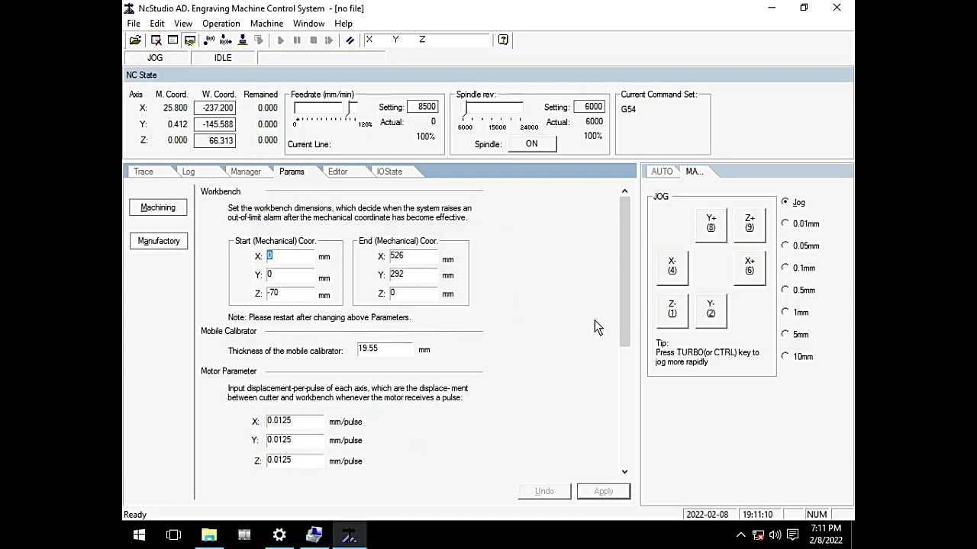
Step: Set the workbench End X limit to 1400 mm
mouse_move(629, 327)
mouse_down()
mouse_move(620, 357)
mouse_move(627, 461)
mouse_move(623, 323)
mouse_up()
double_click(421, 256)
text(1300)
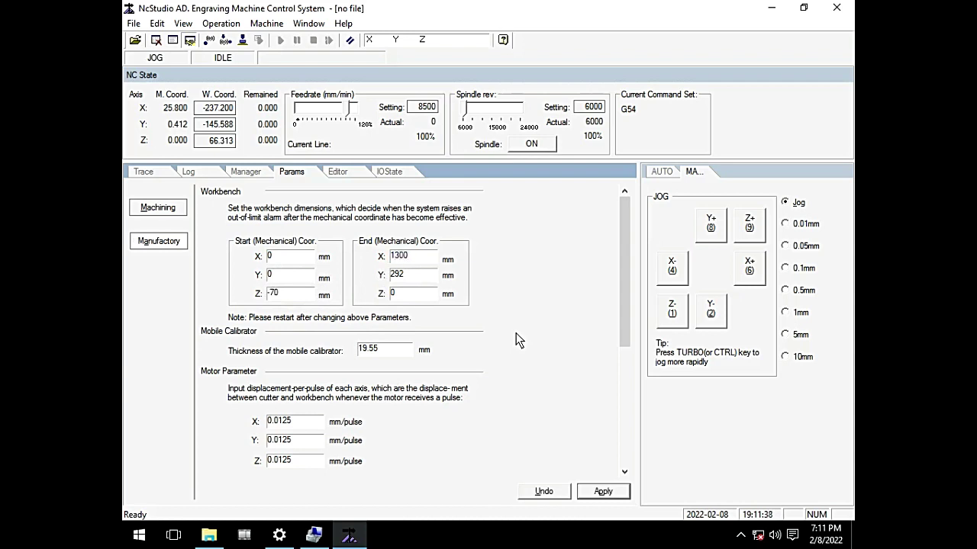
key(Tab)
text(2500)
double_click(415, 259)
double_click(397, 276)
double_click(412, 258)
double_click(405, 274)
double_click(405, 256)
text(14010)
key(BackSpace)
text(00)
key(BackSpace)
Step: Set End Y to 2600 mm and Start Z to -300 mm, then check the limits
double_click(410, 279)
text(2600)
key(BackSpace)
key(BackSpace)
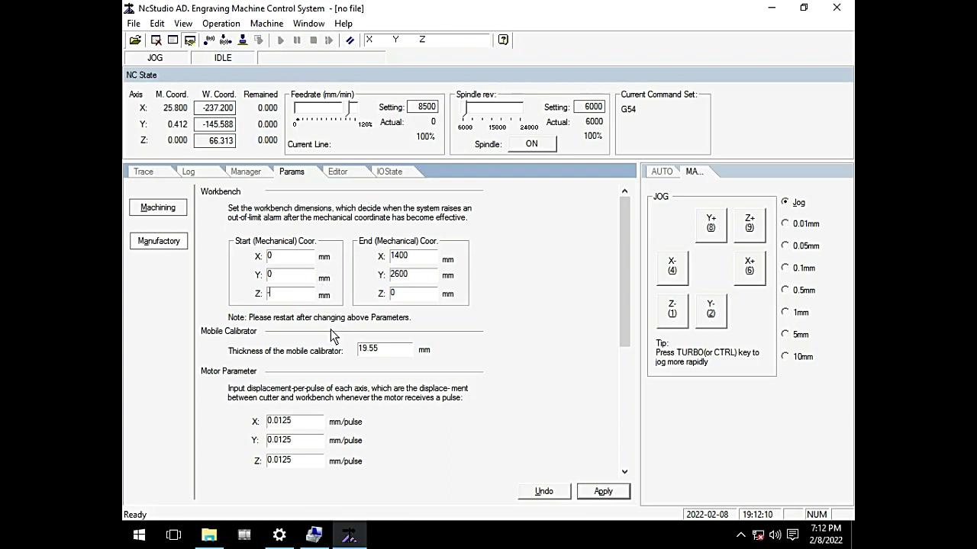
text(300)
click(280, 258)
click(411, 258)
double_click(411, 257)
drag(411, 274, 391, 280)
drag(289, 294, 252, 302)
double_click(407, 295)
Step: Set the X motor pulse equivalent to 0.01197488 mm/pulse
scroll(619, 315, down, 1)
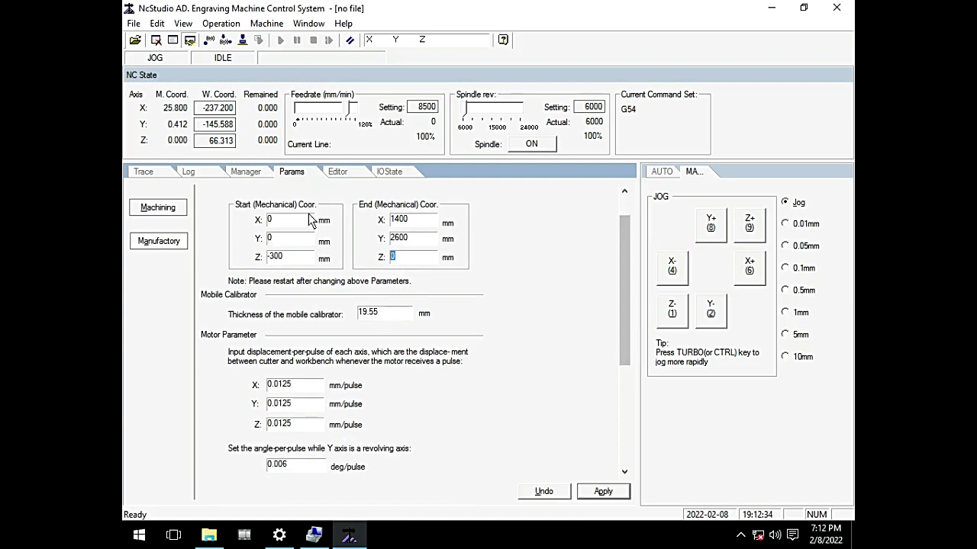
click(424, 257)
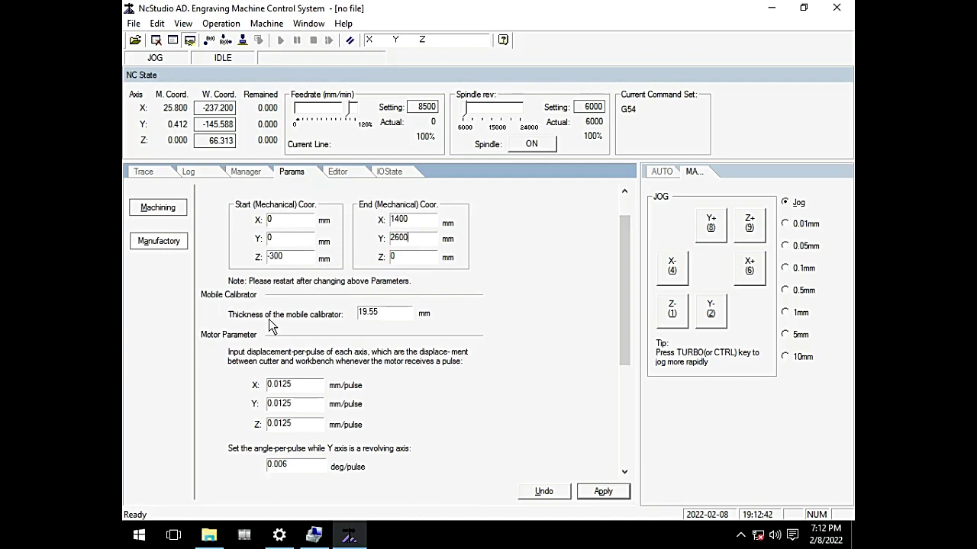
drag(381, 313, 305, 315)
drag(631, 349, 628, 421)
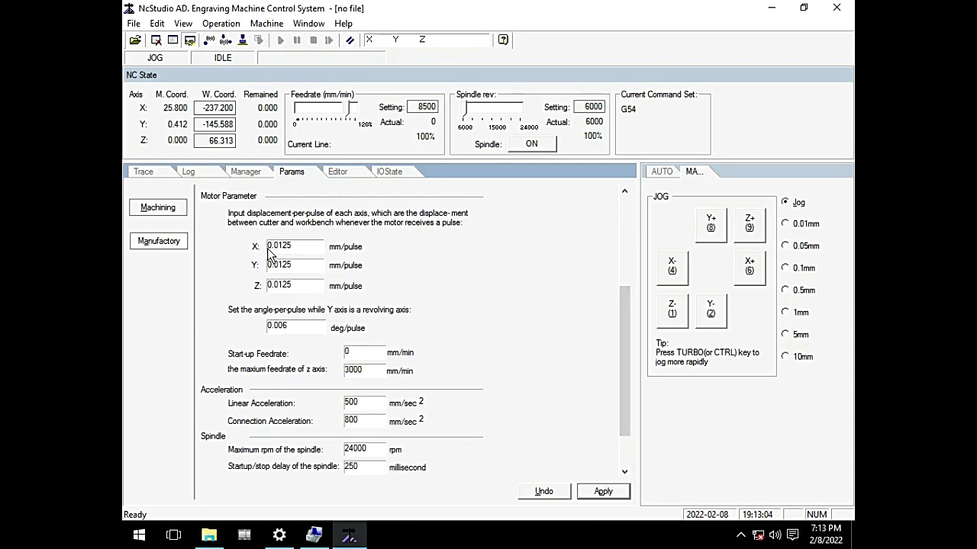
drag(269, 251, 296, 290)
click(299, 292)
drag(622, 365, 630, 292)
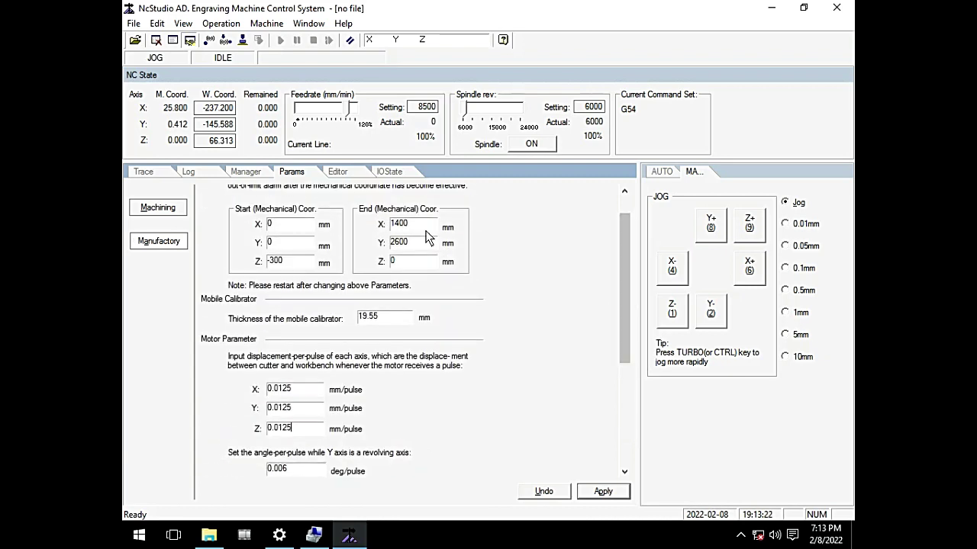
drag(626, 360, 626, 427)
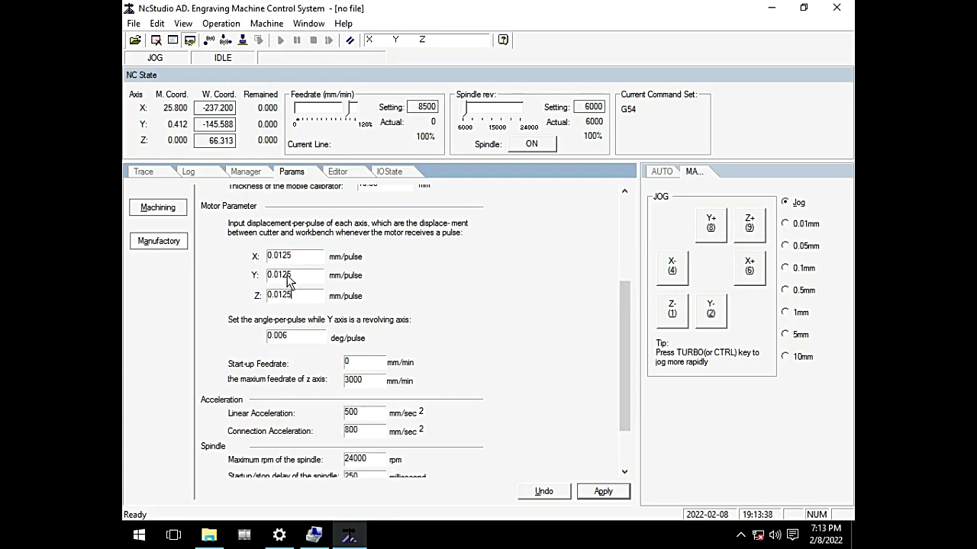
drag(309, 257, 248, 273)
drag(306, 273, 235, 276)
drag(290, 292, 247, 299)
click(305, 256)
text(7488)
double_click(300, 263)
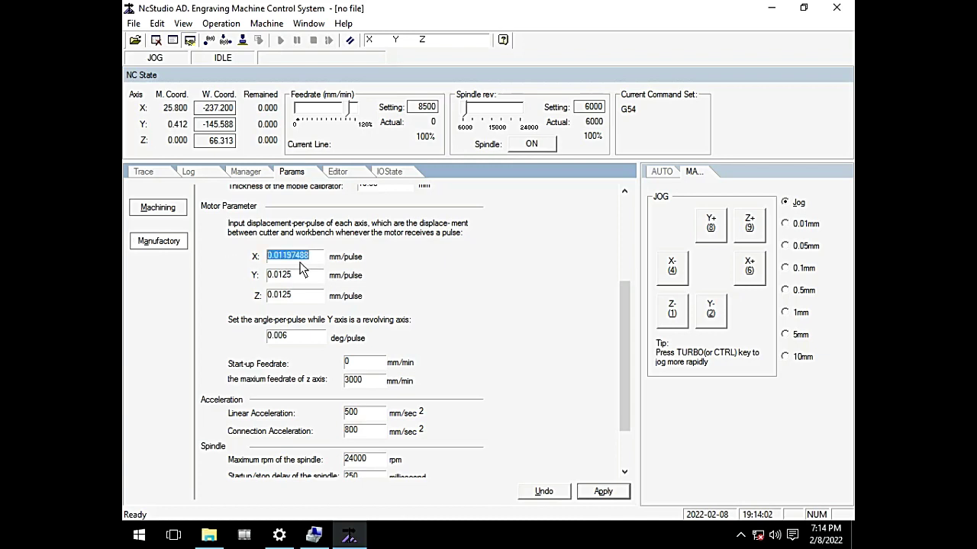
Step: Copy the X pulse value into Y and change Z to 0.00625 mm/pulse
right_click(292, 262)
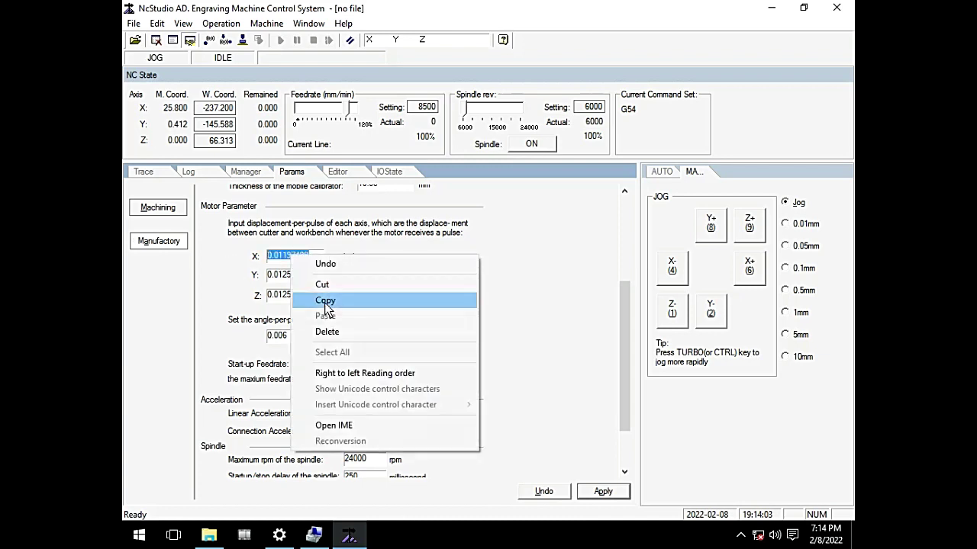
click(330, 302)
double_click(296, 276)
right_click(269, 279)
click(340, 338)
click(297, 300)
key(BackSpace)
key(BackSpace)
key(BackSpace)
text(0625)
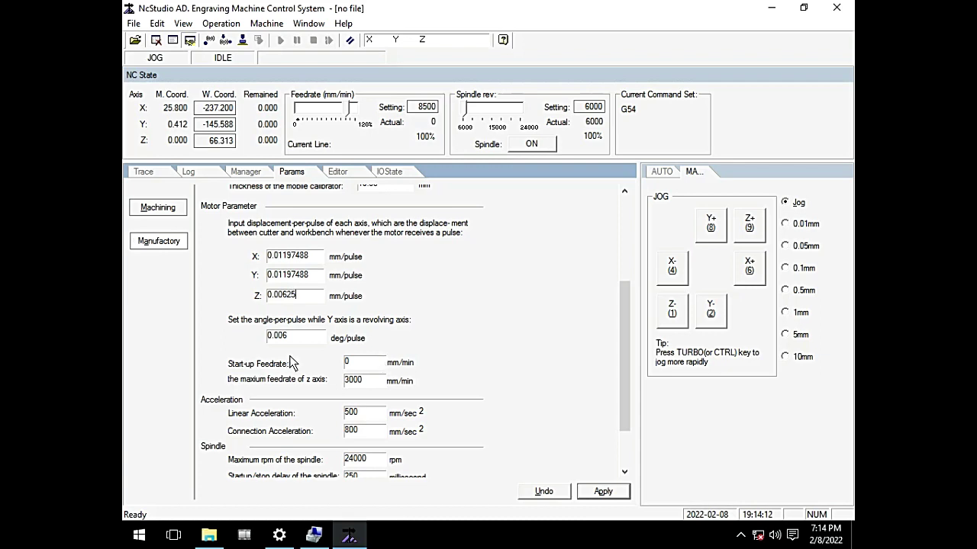
click(309, 274)
Step: Jog X by one 10 mm increment, from 35.799 to 45.798 mm
click(786, 357)
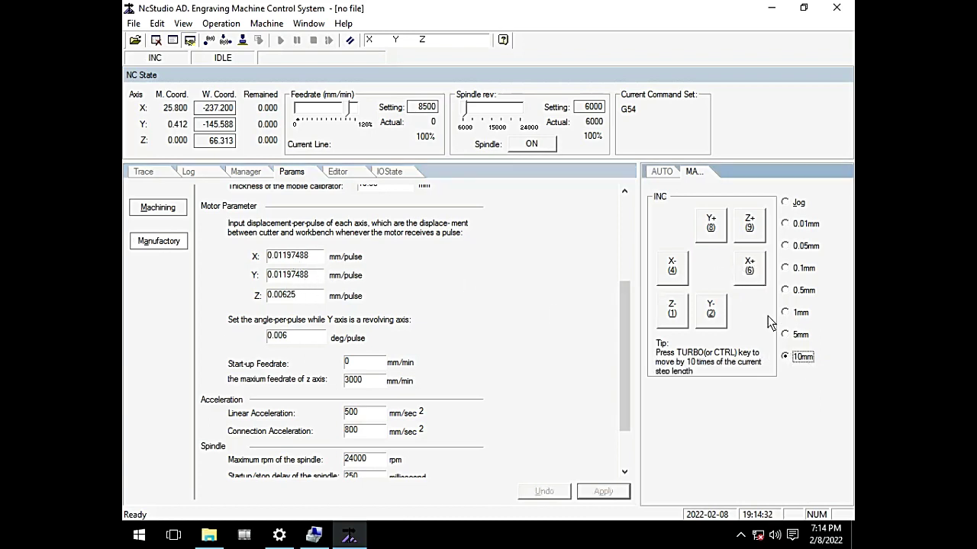
click(749, 268)
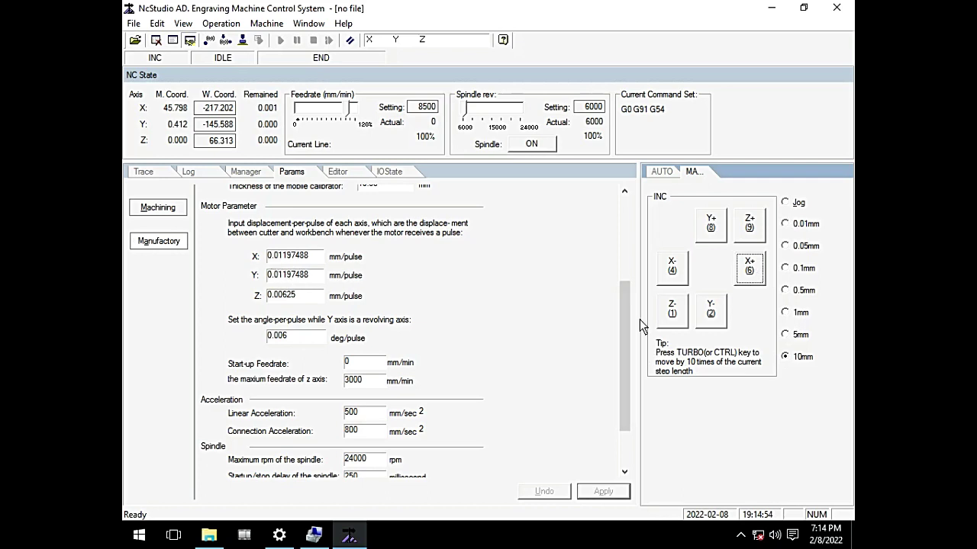
drag(623, 383, 626, 430)
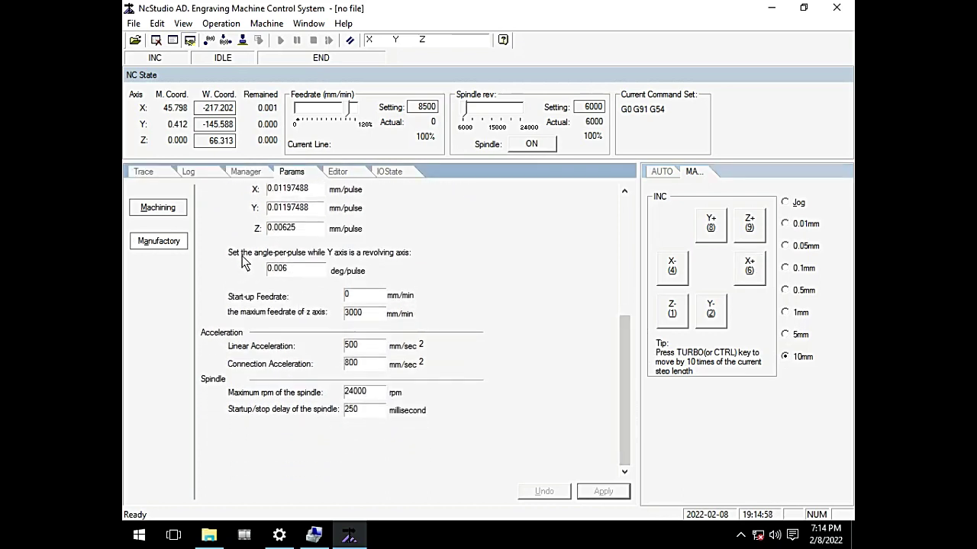
Step: Change the maximum Z-axis feedrate from 3000 to 2500 and the start-up feedrate to 400 mm/min
click(293, 269)
drag(294, 269, 190, 281)
key(Tab)
key(Tab)
key(shift+Tab)
key(Tab)
key(Tab)
text(2500)
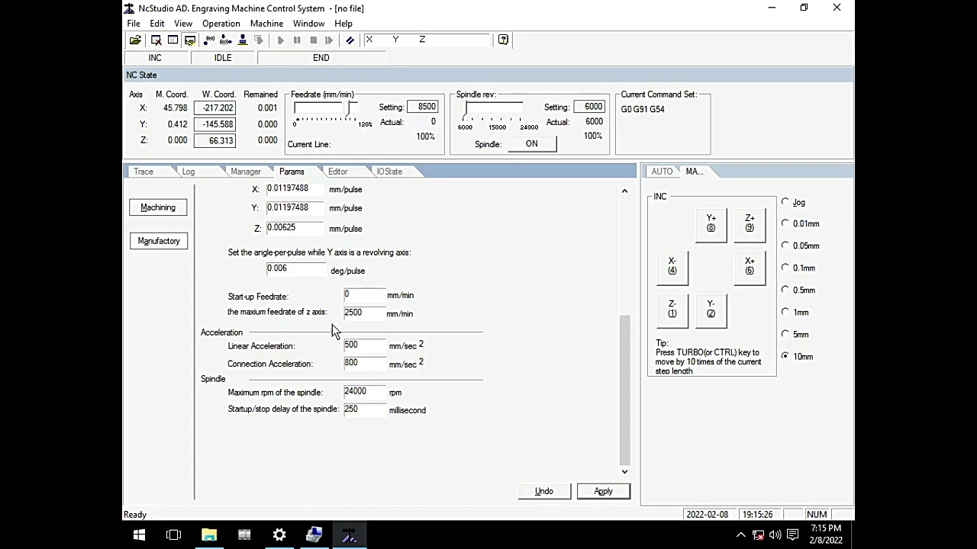
drag(366, 319, 295, 320)
drag(355, 298, 273, 304)
text(400)
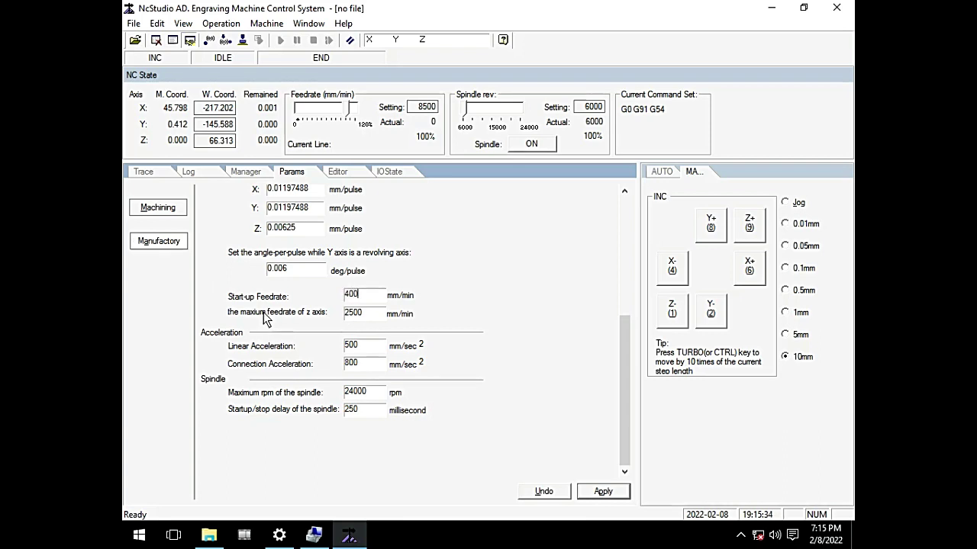
key(Tab)
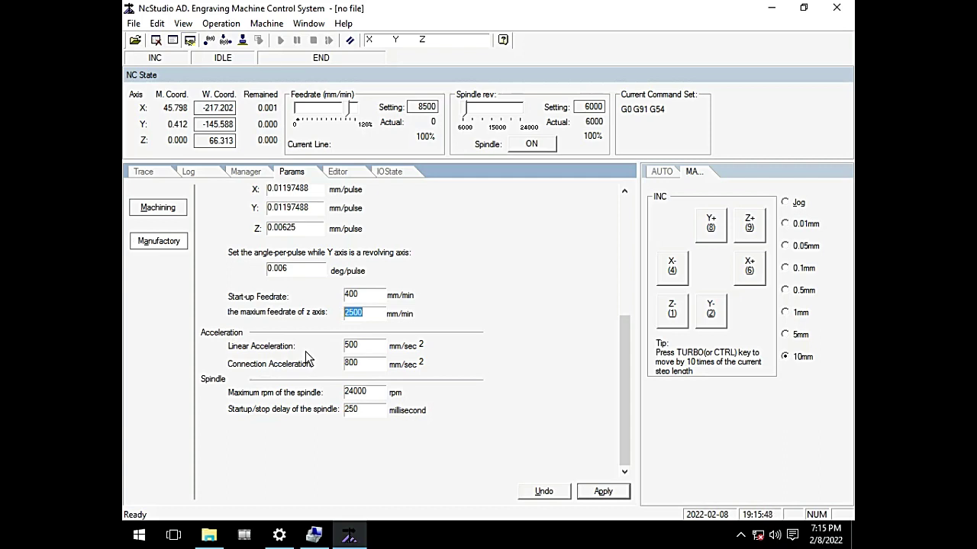
Step: Replace the Linear Acceleration value 500 with 600 mm/sec²
double_click(366, 347)
drag(366, 372, 296, 367)
click(356, 372)
double_click(366, 344)
double_click(363, 365)
key(shift+Tab)
double_click(349, 363)
key(shift+Home)
text(600)
Step: Replace the Connection Acceleration value 800 with 1200 mm/sec²
double_click(357, 364)
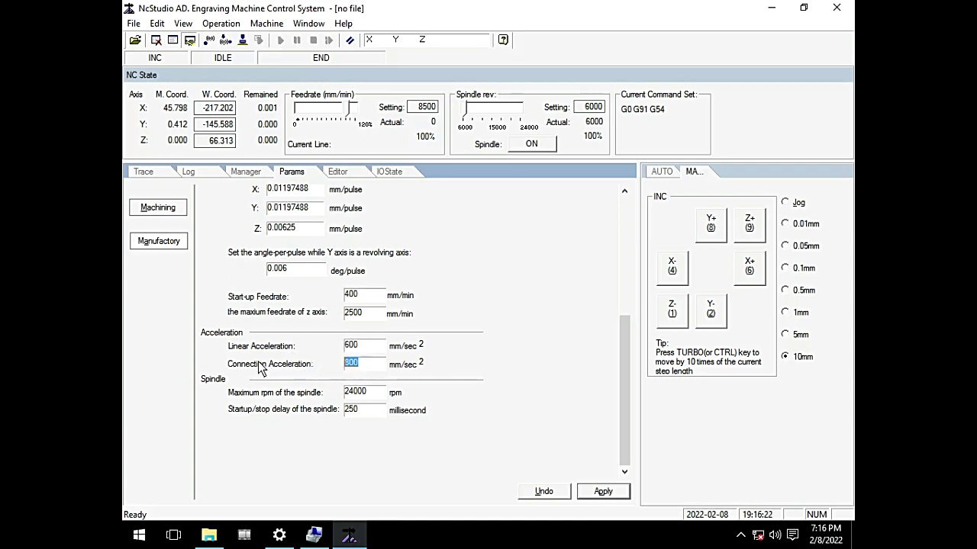
text(1200)
key(shift+Tab)
key(Tab)
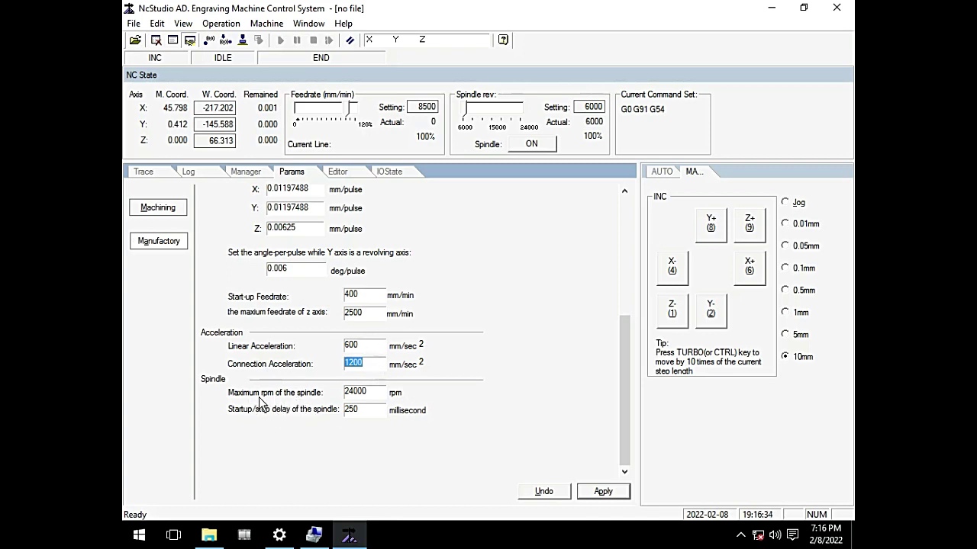
key(Tab)
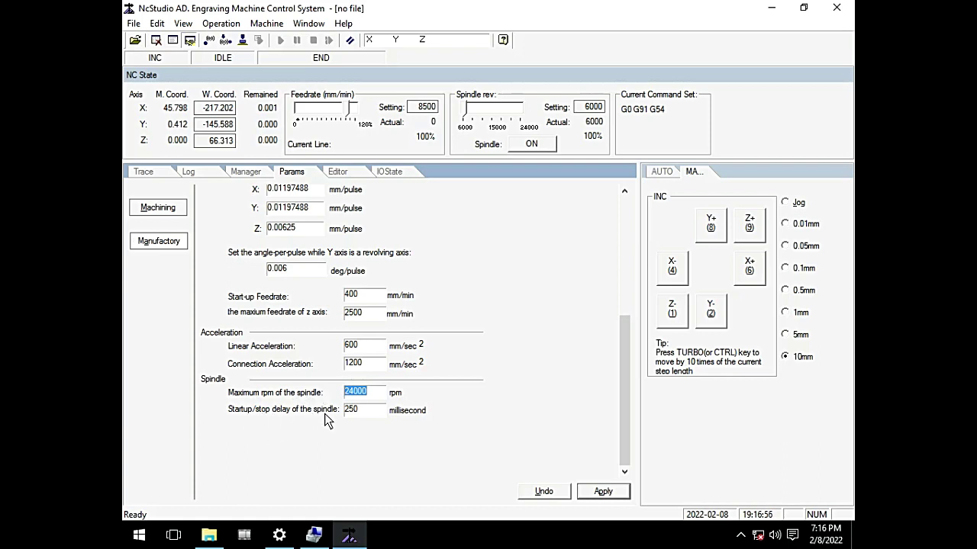
Step: Enter a 10000 ms spindle start/stop delay and apply the parameter changes
key(Tab)
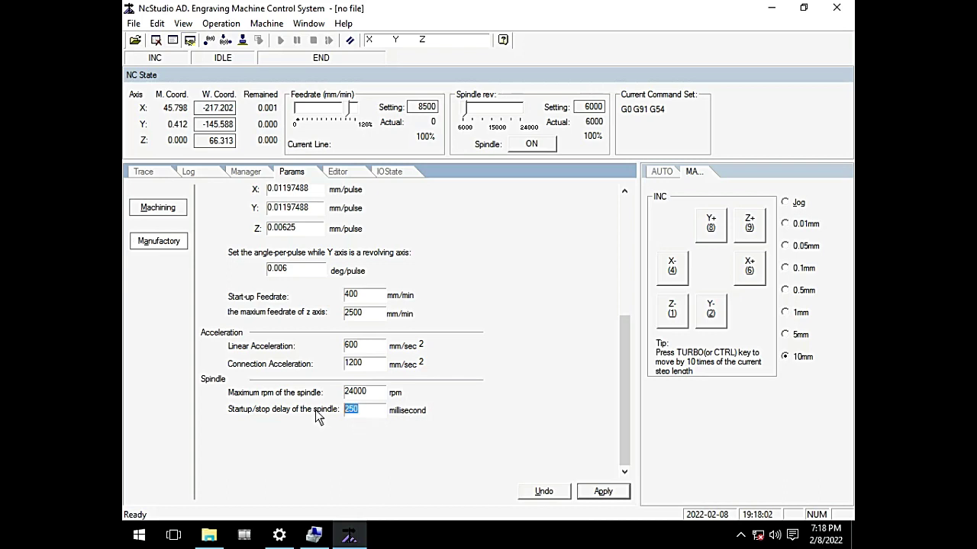
text(10000)
click(600, 492)
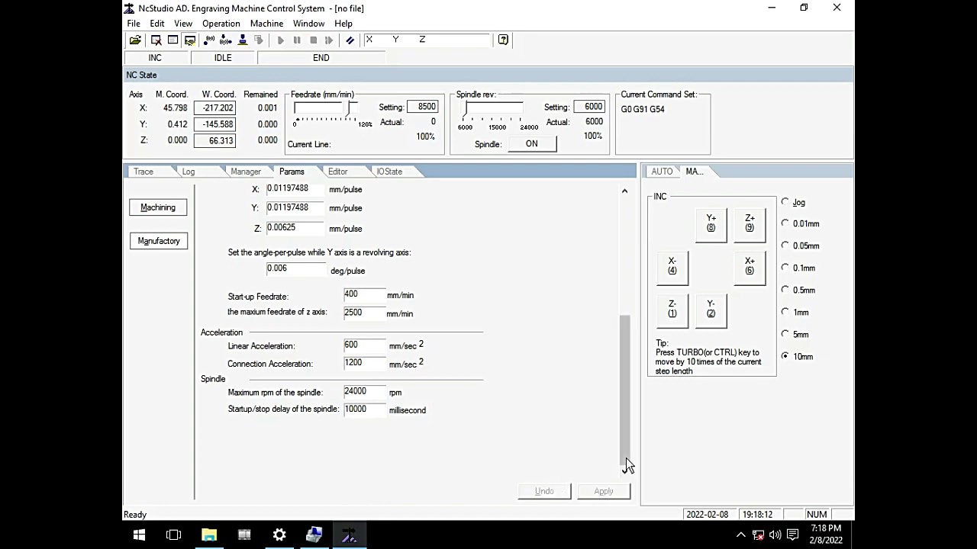
drag(624, 457, 626, 336)
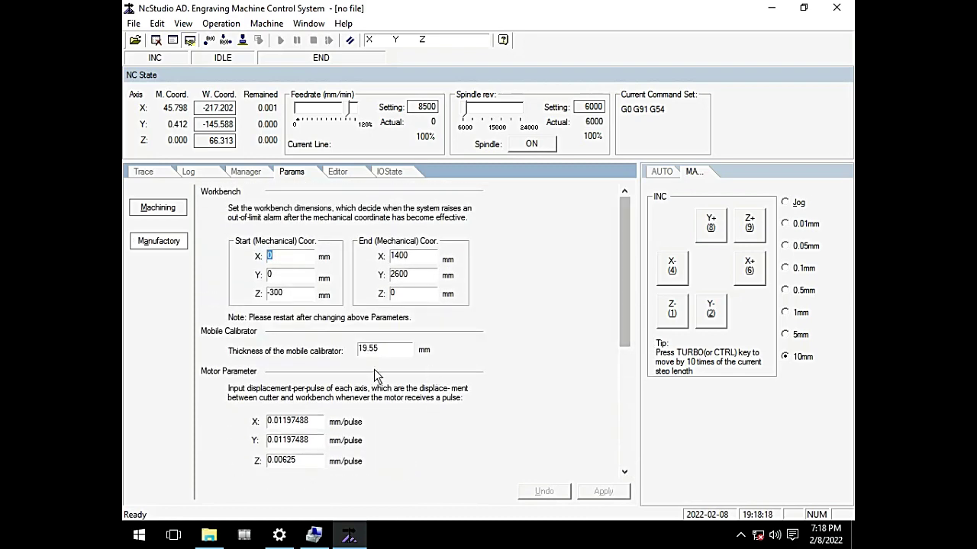
Step: On the Machining parameters page, slide the spindle speed setting to 18000 rpm
click(165, 208)
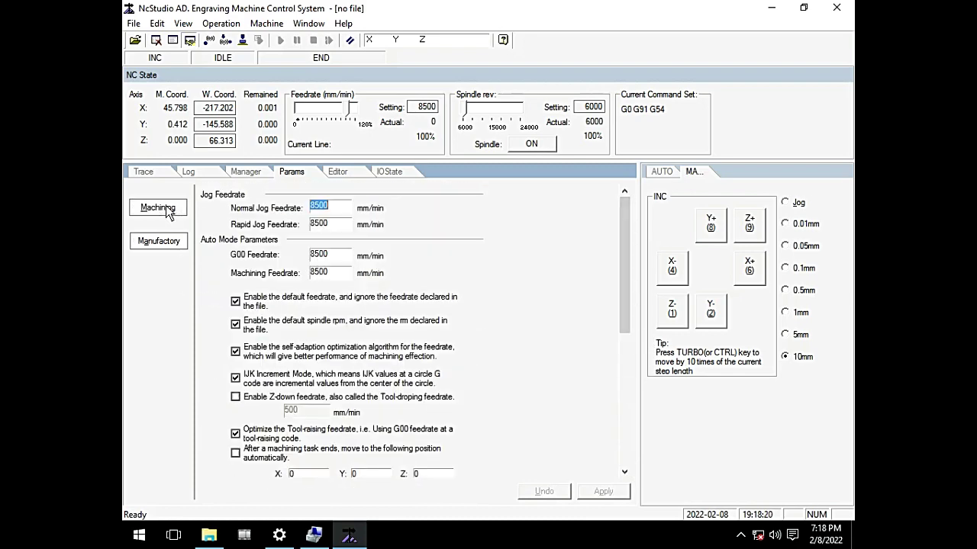
drag(625, 313, 599, 264)
click(464, 108)
drag(480, 109, 461, 113)
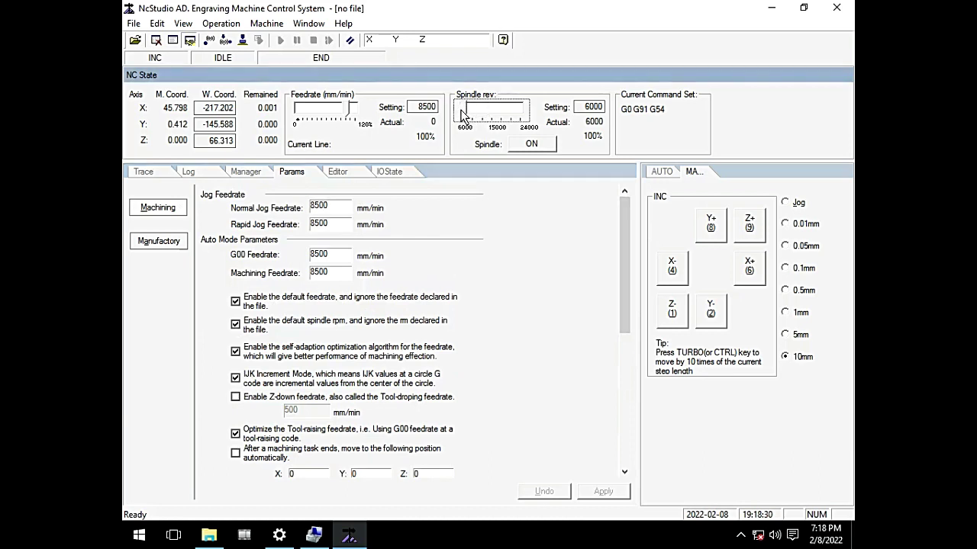
drag(462, 113, 508, 111)
drag(502, 107, 522, 116)
drag(503, 109, 494, 110)
drag(495, 109, 503, 111)
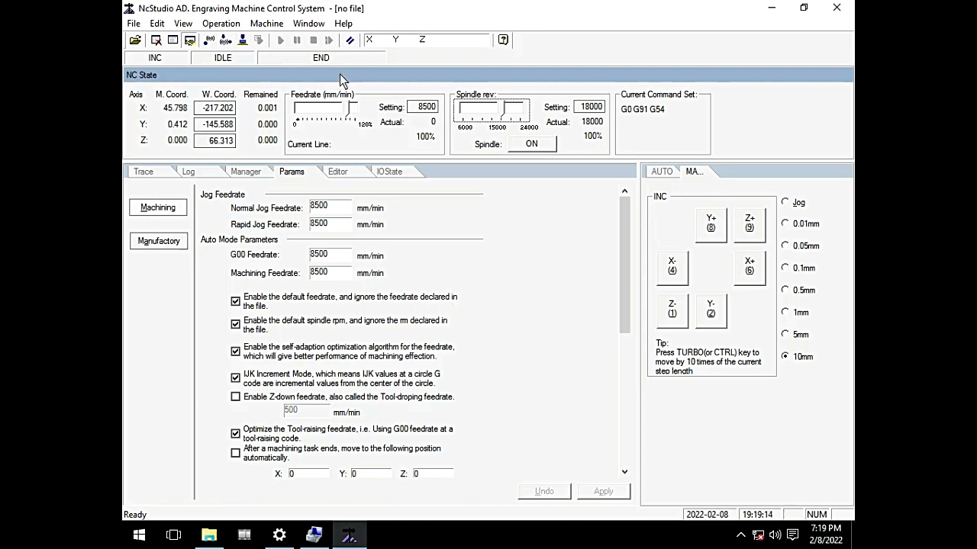
click(347, 24)
click(387, 60)
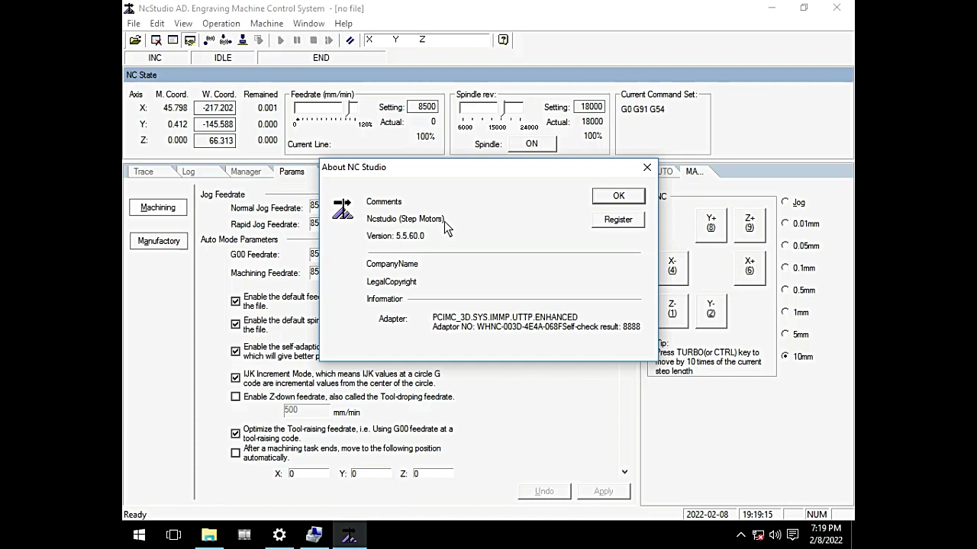
click(619, 196)
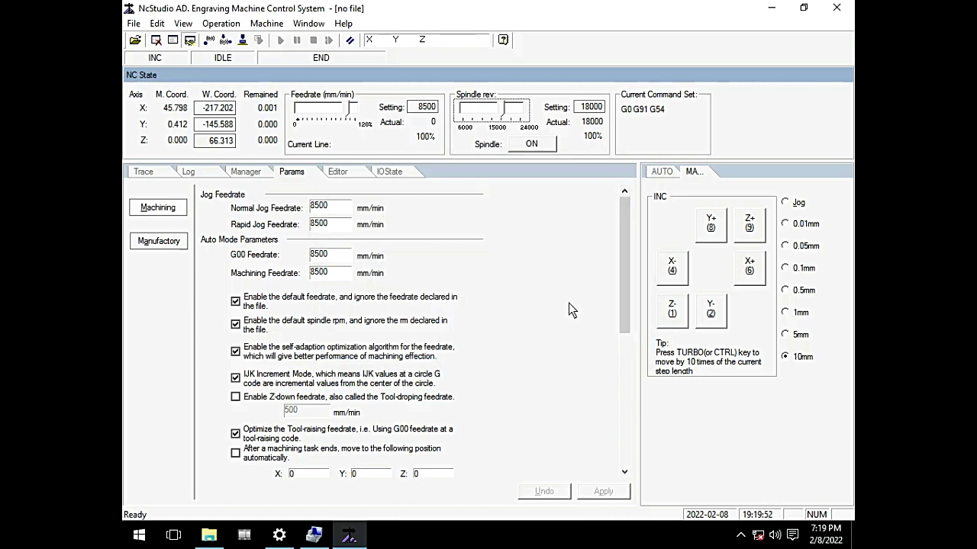
drag(628, 306, 616, 256)
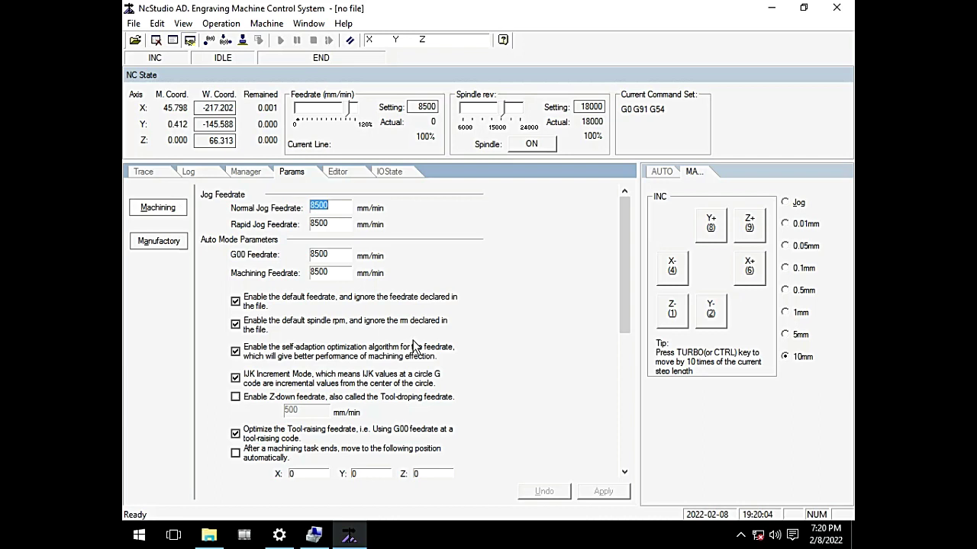
Step: Switch back to the Trace tab to show the 3-D toolpath view
click(147, 172)
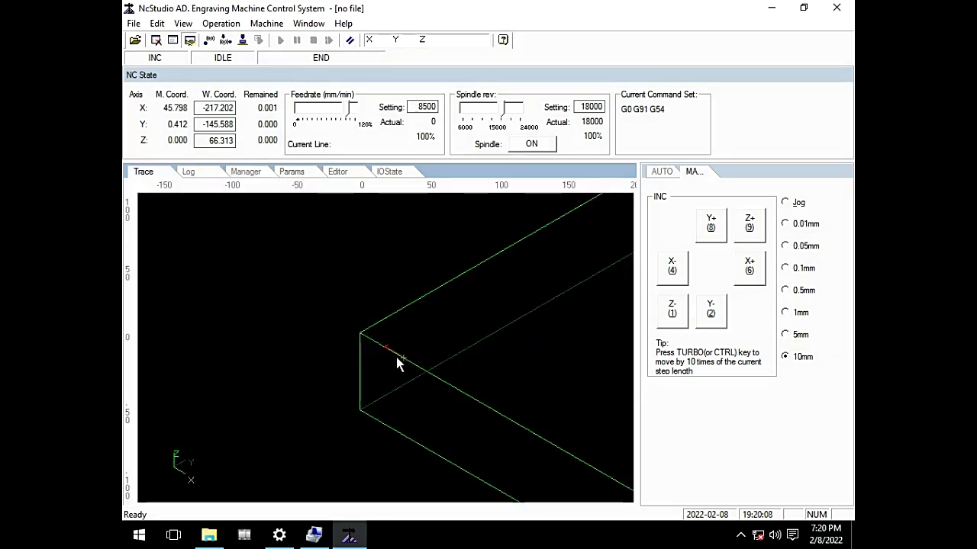